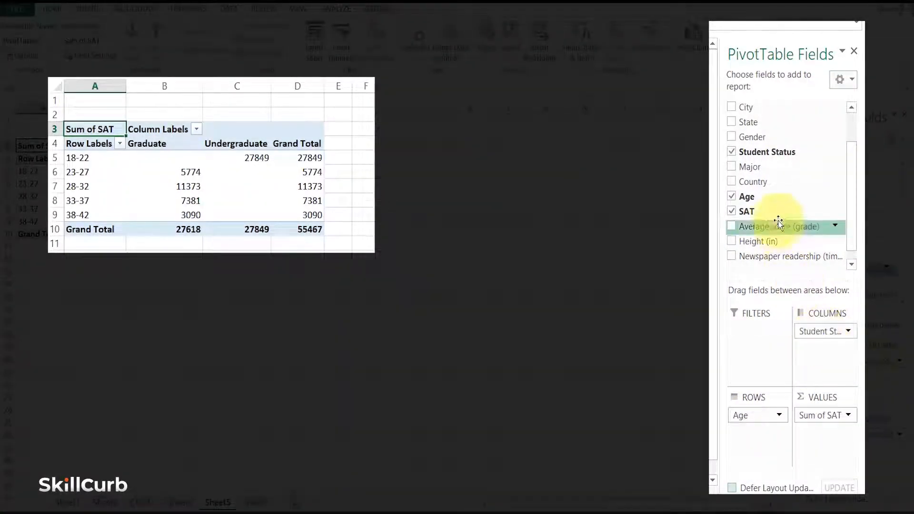
# - Add Gender as a report filter and filter the SAT PivotTable to Male
pyautogui.moveTo(762, 138); pyautogui.dragTo(767, 336)
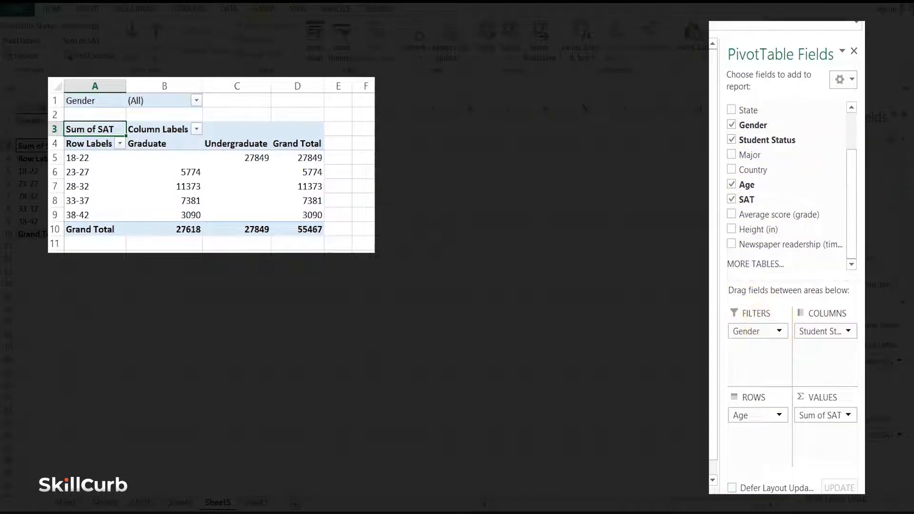
pyautogui.click(196, 100)
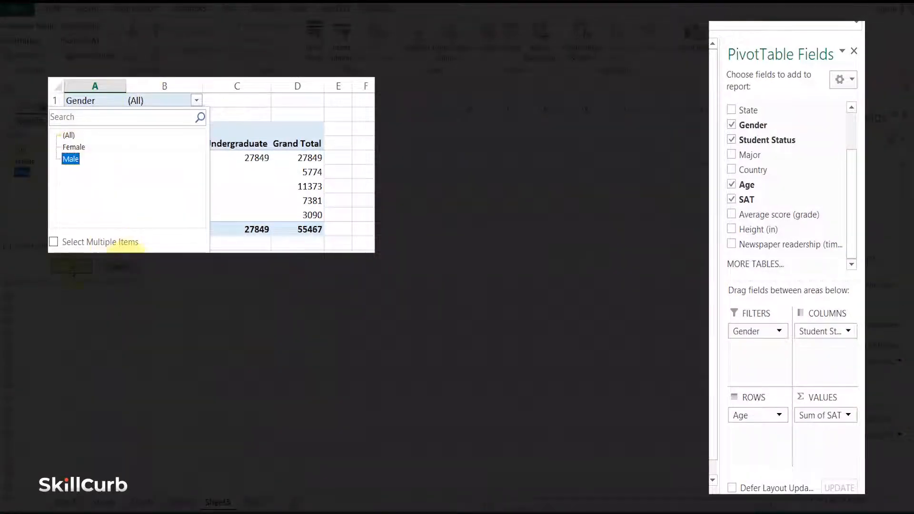
pyautogui.click(72, 266)
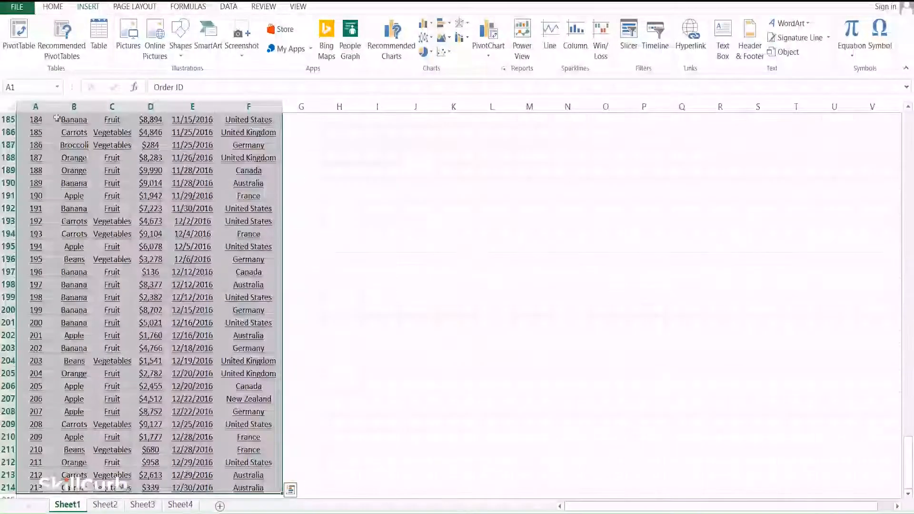
# - Create a PivotTable from the order data in Sheet1!$A$1:$F$214 on a new worksheet
pyautogui.scroll(20, 57, 118)
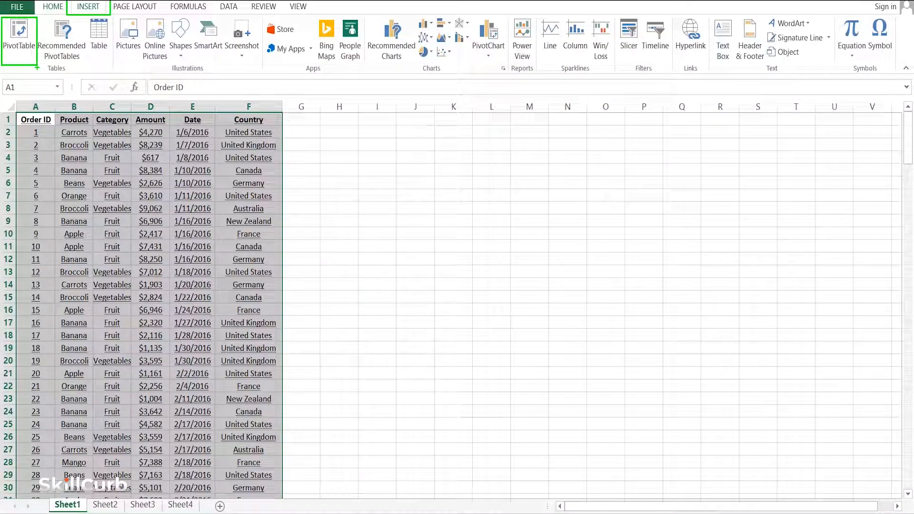
pyautogui.click(19, 42)
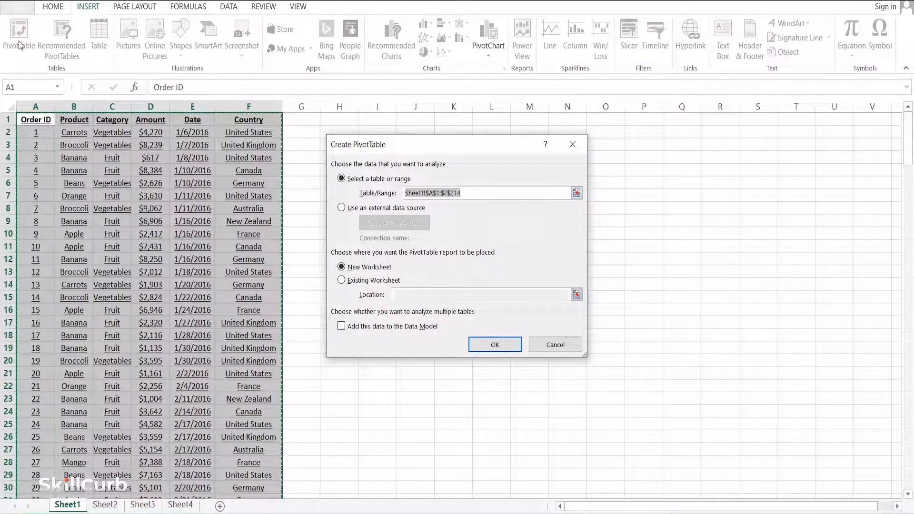
pyautogui.click(346, 268)
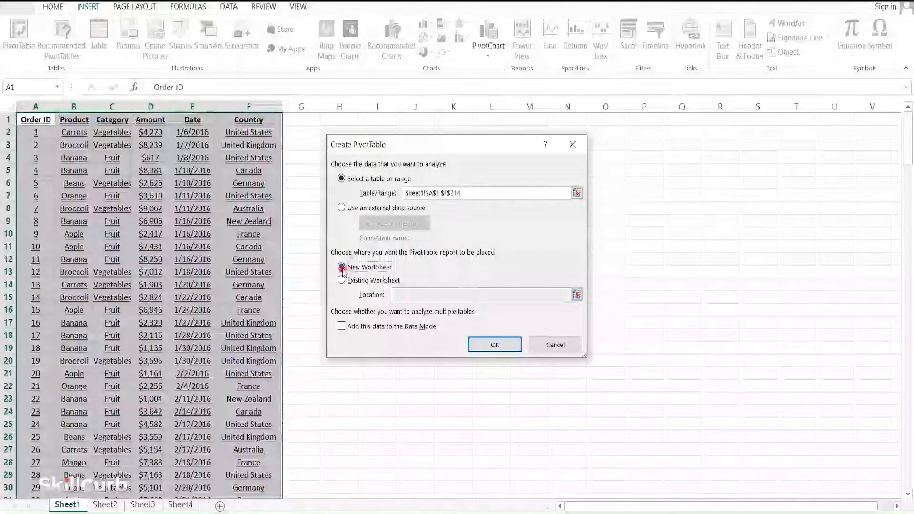
pyautogui.click(492, 348)
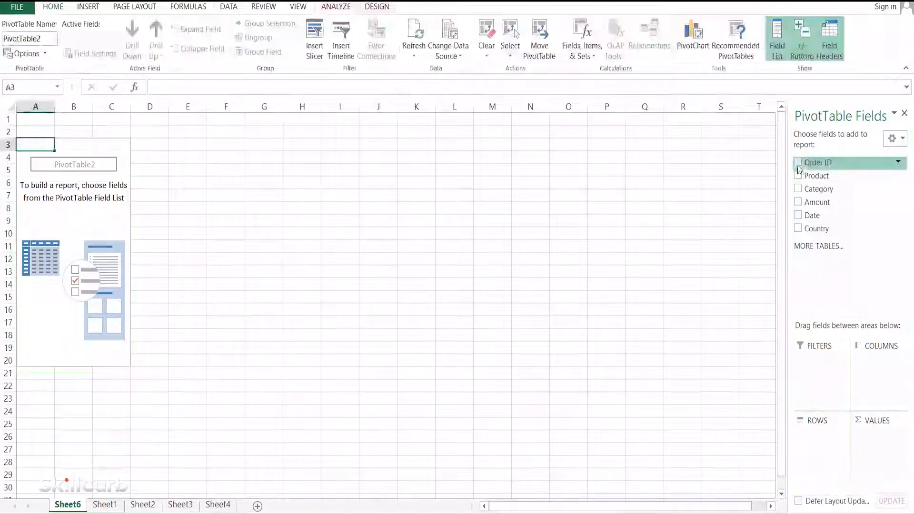
# - Add the Order ID, Product, Category and Amount fields to the PivotTable report
pyautogui.click(798, 162)
pyautogui.click(798, 175)
pyautogui.click(799, 189)
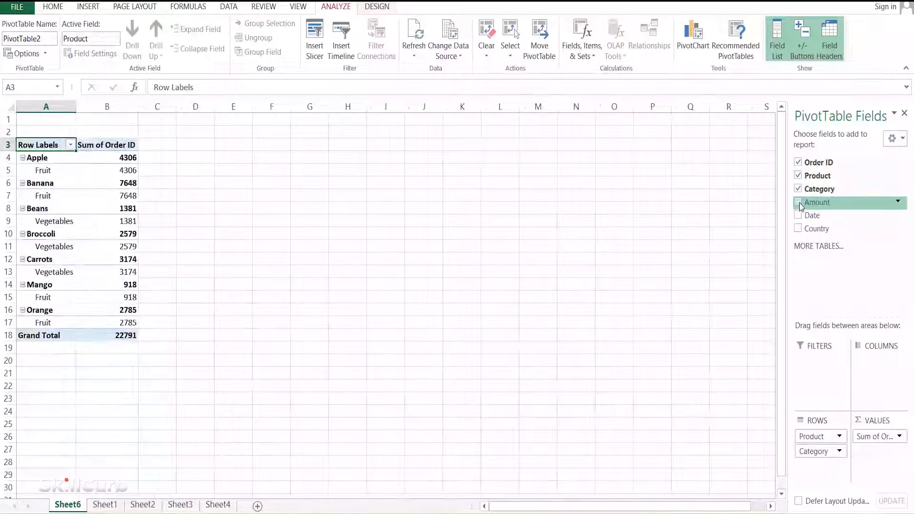
pyautogui.click(799, 202)
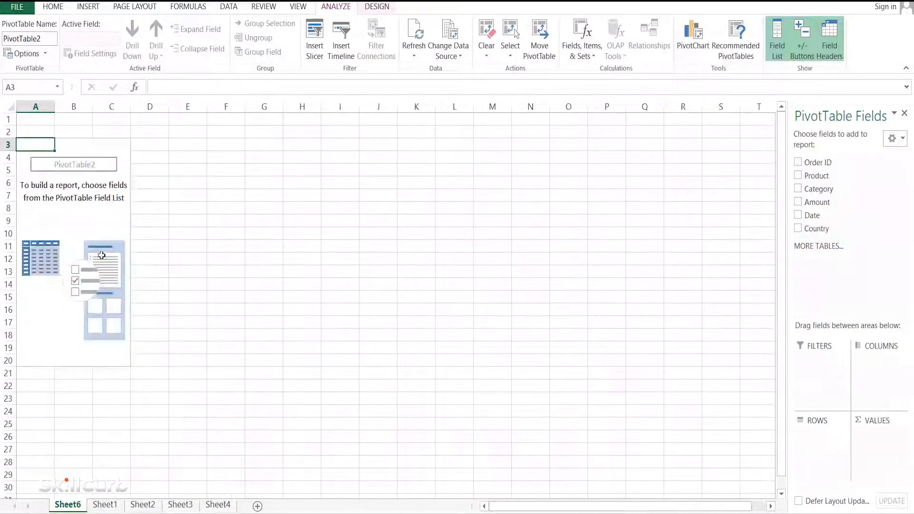
# - Enable the Classic PivotTable layout in the PivotTable's display options so fields can be dragged in the grid
pyautogui.rightClick(72, 238)
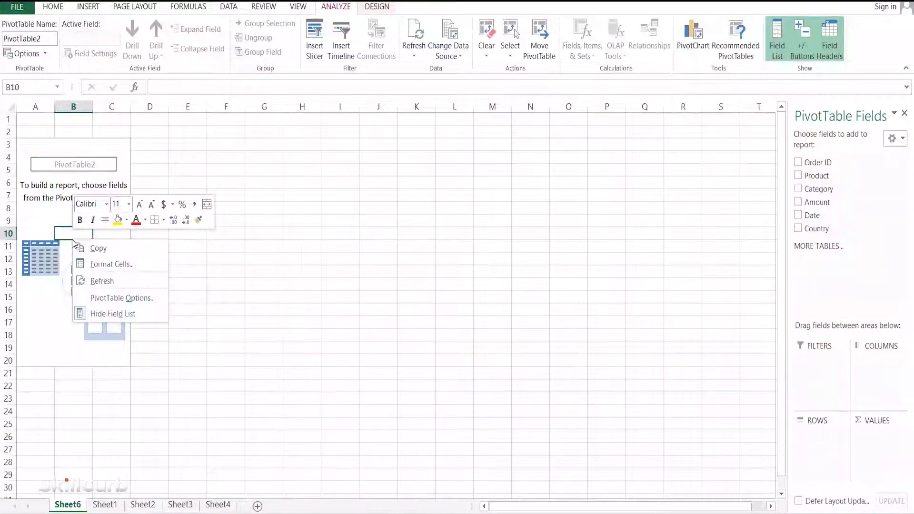
pyautogui.click(120, 298)
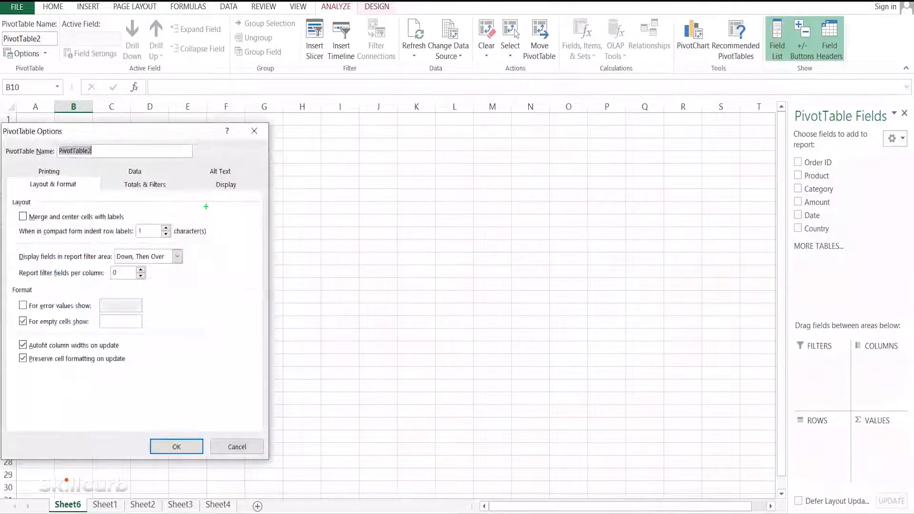
pyautogui.moveTo(249, 201); pyautogui.dragTo(255, 197)
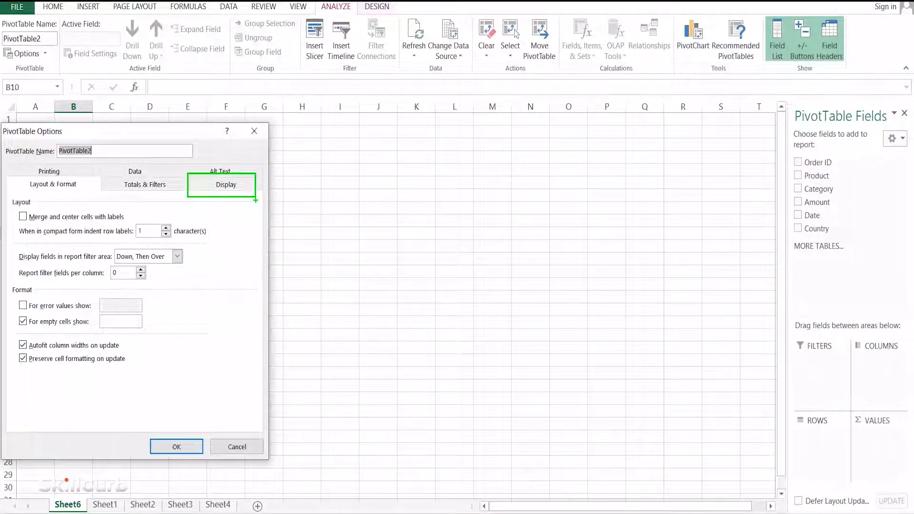
pyautogui.click(226, 185)
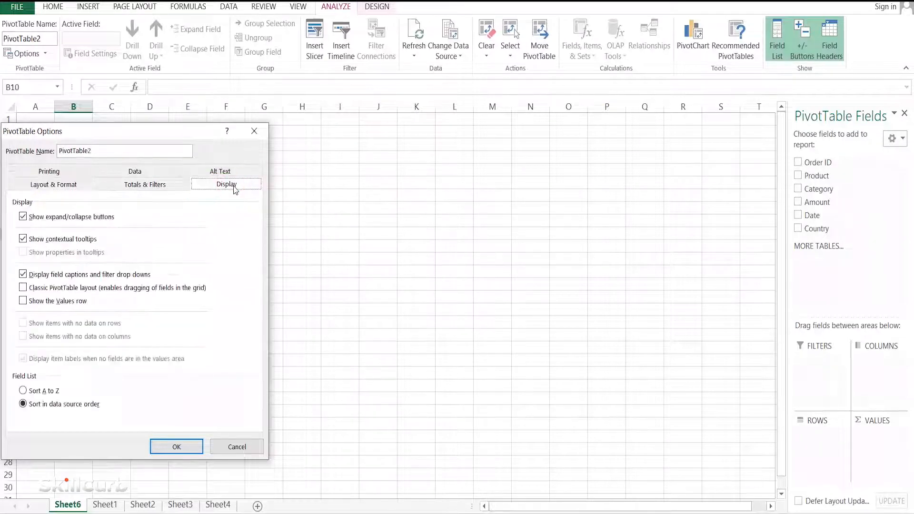
pyautogui.click(23, 288)
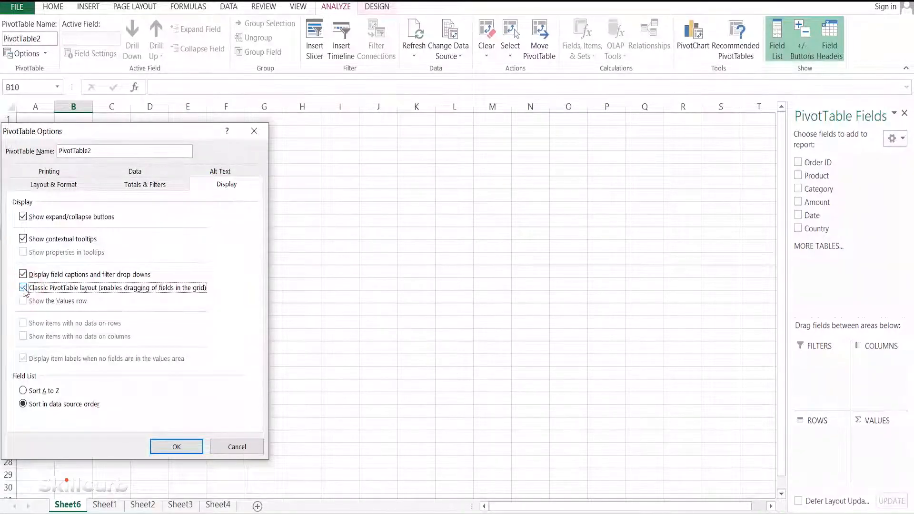
pyautogui.click(176, 446)
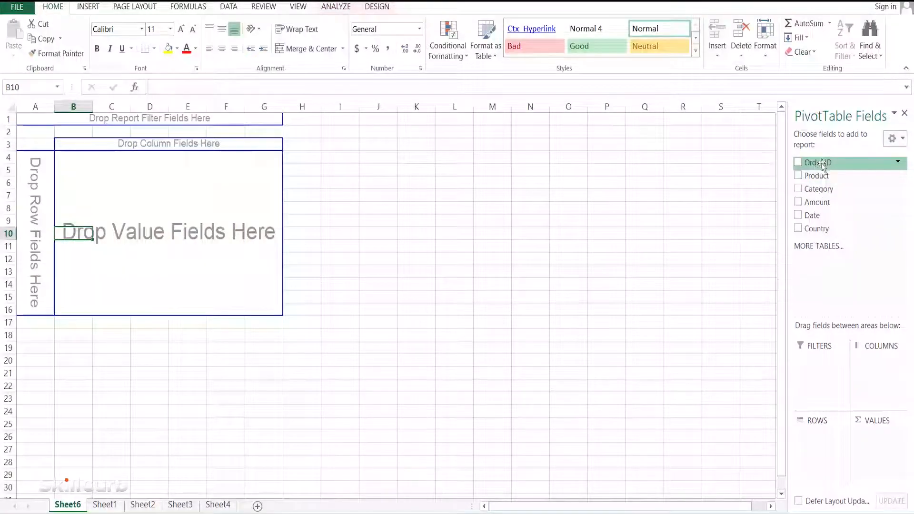
# - Place Product in the row area and Amount in the values area of the classic-layout PivotTable
pyautogui.moveTo(816, 175); pyautogui.dragTo(29, 204)
pyautogui.moveTo(817, 201); pyautogui.dragTo(876, 435)
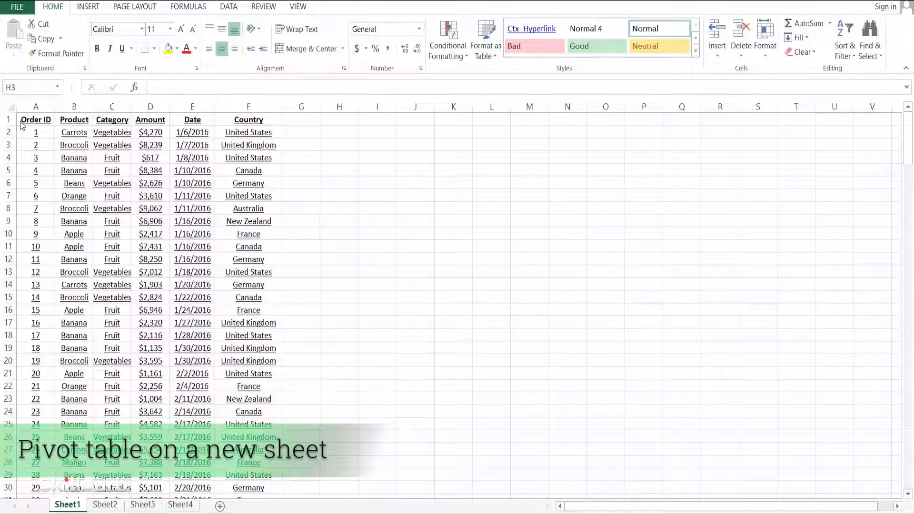
# - Select the whole order table on Sheet1 and create a PivotTable from it on a new worksheet
pyautogui.click(20, 121)
pyautogui.hotkey('ctrl', 'shift', 'End')
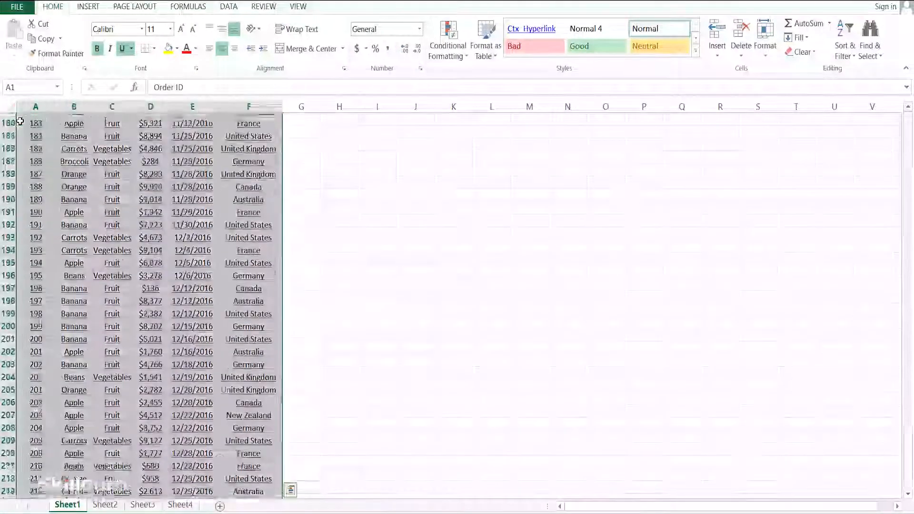
pyautogui.click(88, 7)
pyautogui.click(21, 32)
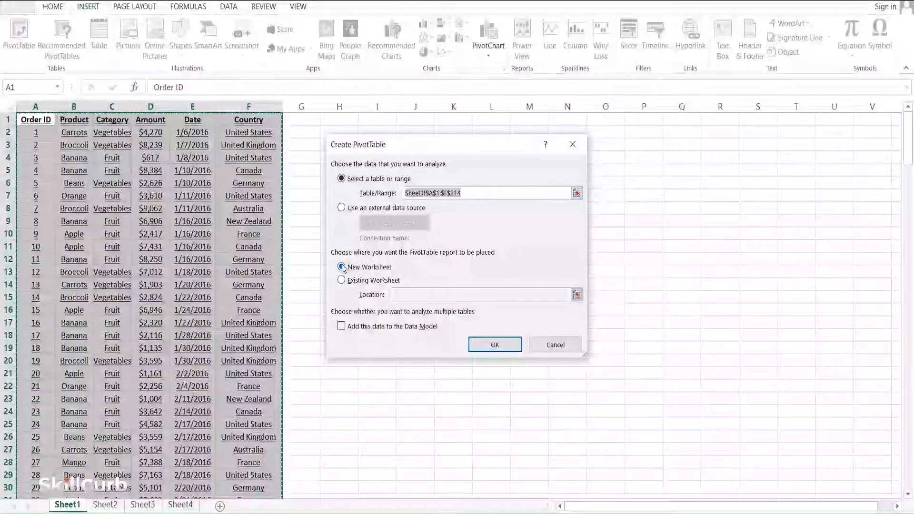
pyautogui.click(341, 267)
pyautogui.click(492, 346)
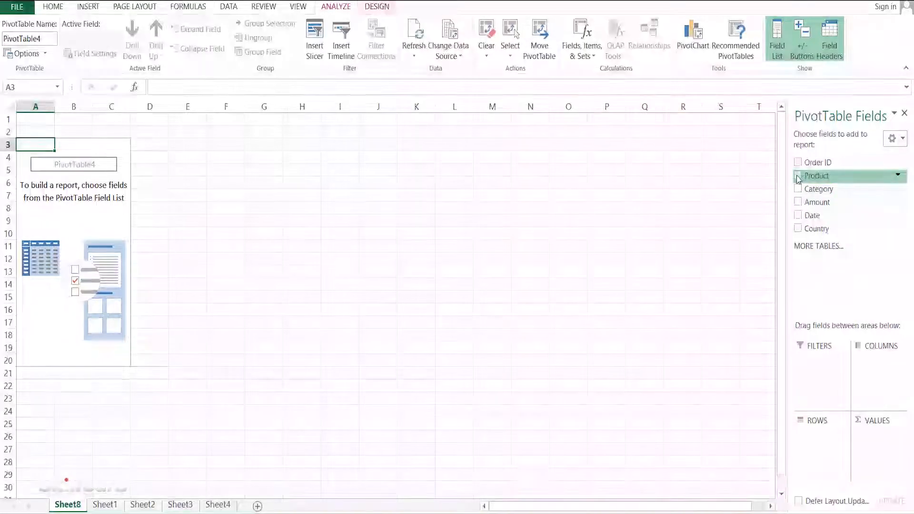
# - Assign Product to the rows and Amount to the values of the new PivotTable
pyautogui.moveTo(794, 396); pyautogui.dragTo(816, 436)
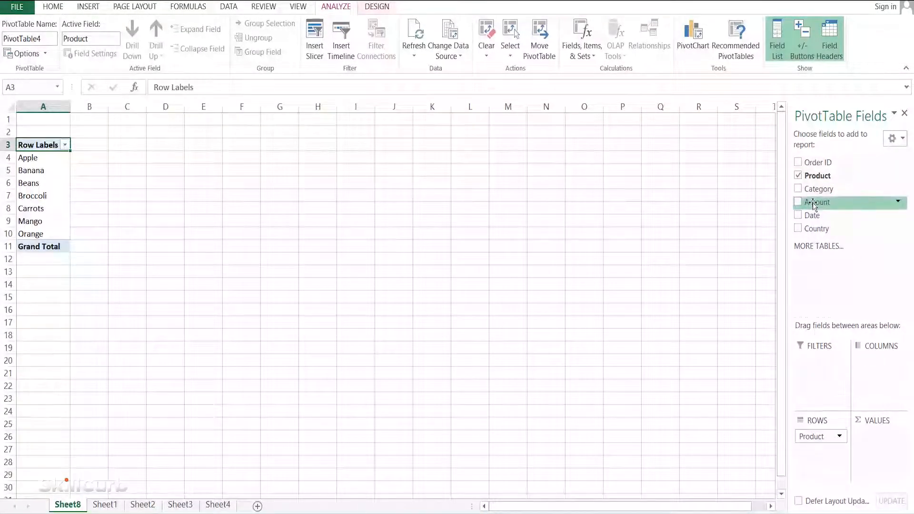
pyautogui.moveTo(816, 205); pyautogui.dragTo(877, 438)
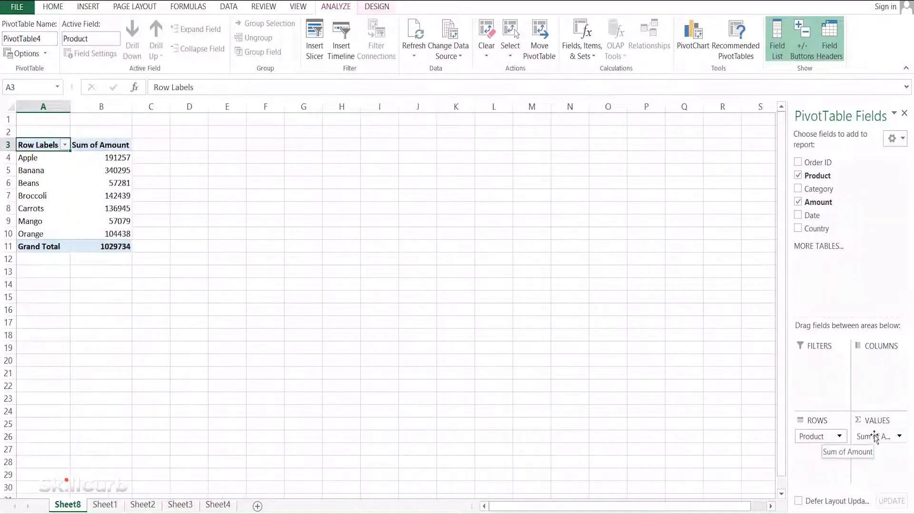
# - Summarize the PivotTable's Amount values by Count
pyautogui.rightClick(110, 170)
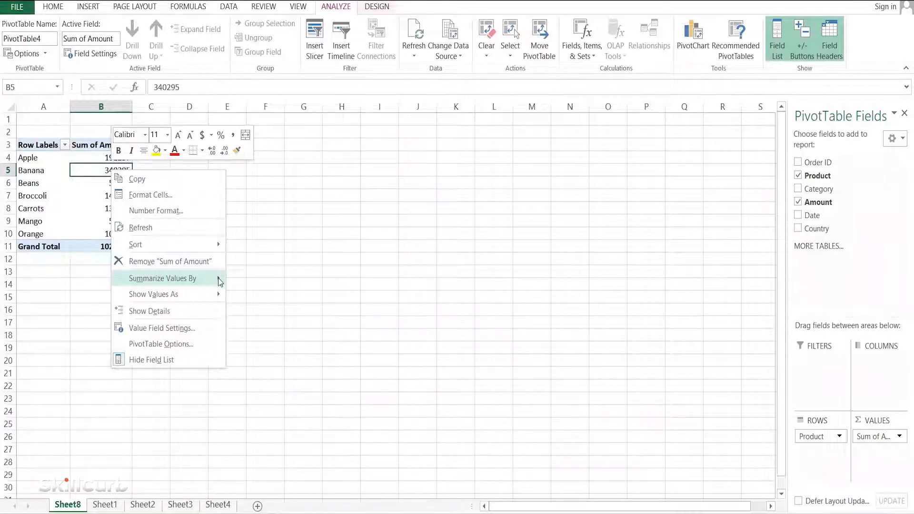
pyautogui.moveTo(220, 281)
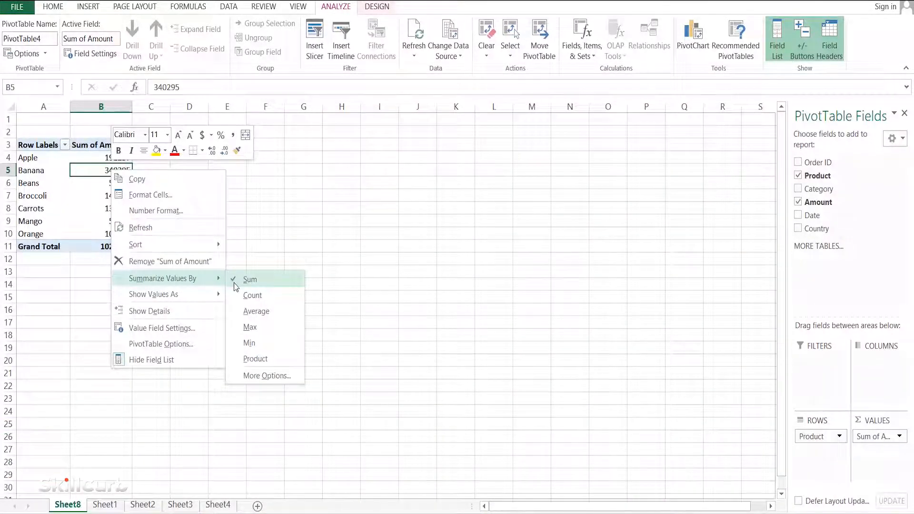
pyautogui.click(234, 296)
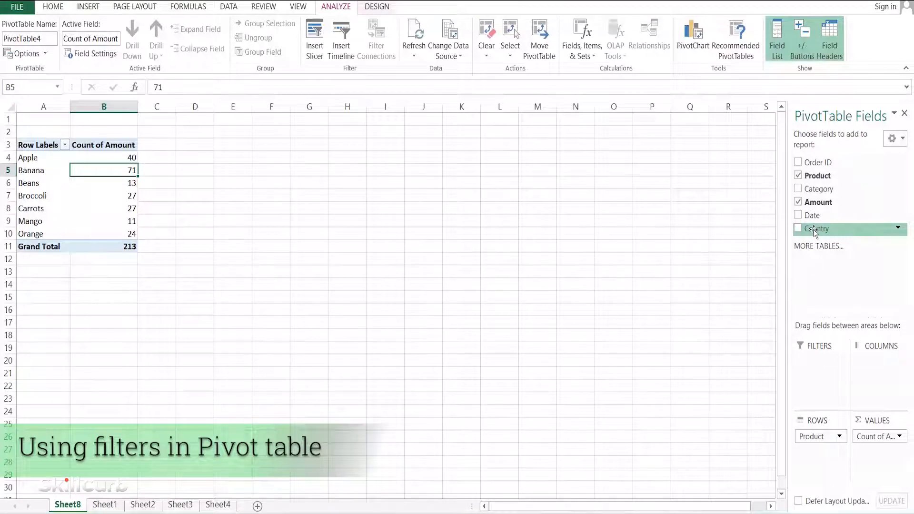
# - Add Country as the PivotTable's report filter and apply a country selection
pyautogui.moveTo(815, 231); pyautogui.dragTo(809, 371)
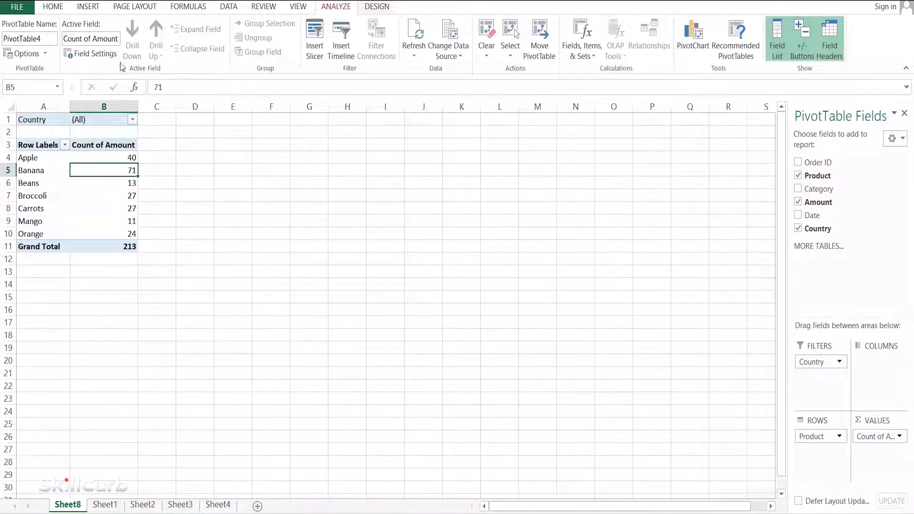
pyautogui.click(132, 120)
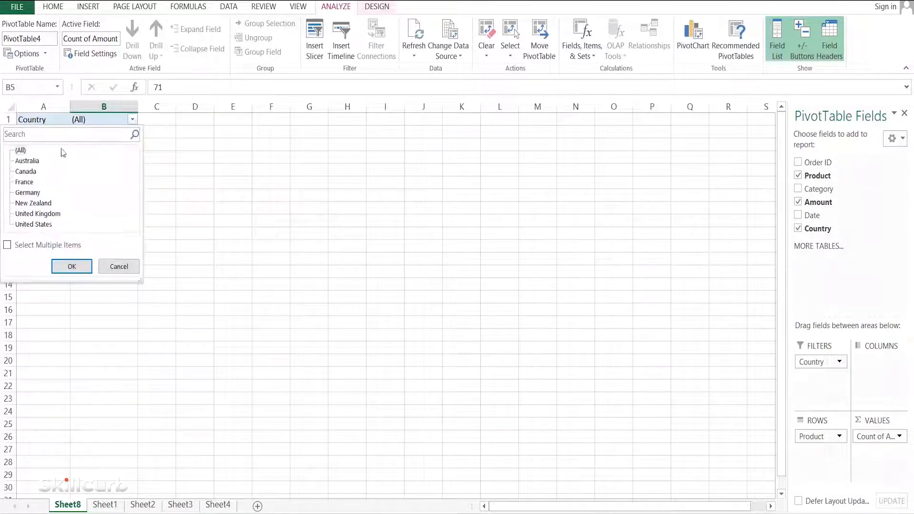
pyautogui.click(68, 268)
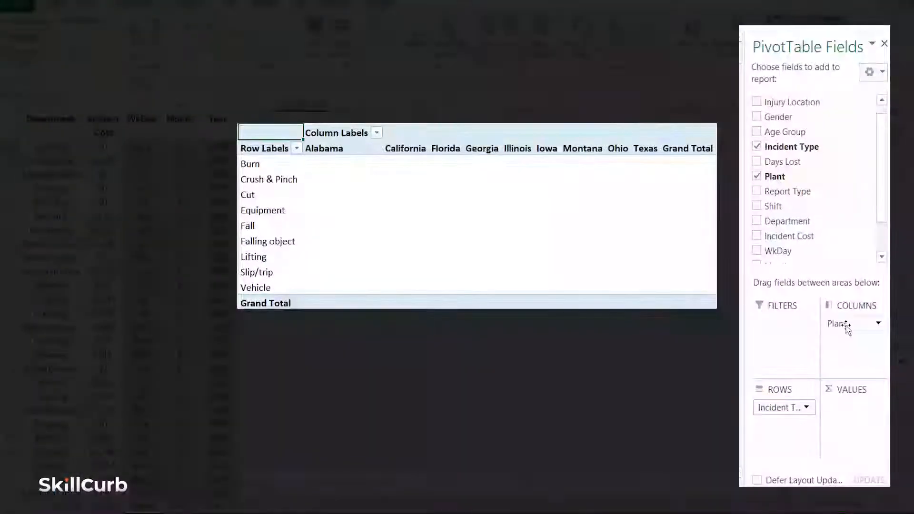
pyautogui.moveTo(839, 325)
pyautogui.mouseDown()
pyautogui.moveTo(841, 339)
pyautogui.moveTo(777, 427)
pyautogui.moveTo(852, 324)
pyautogui.mouseUp()
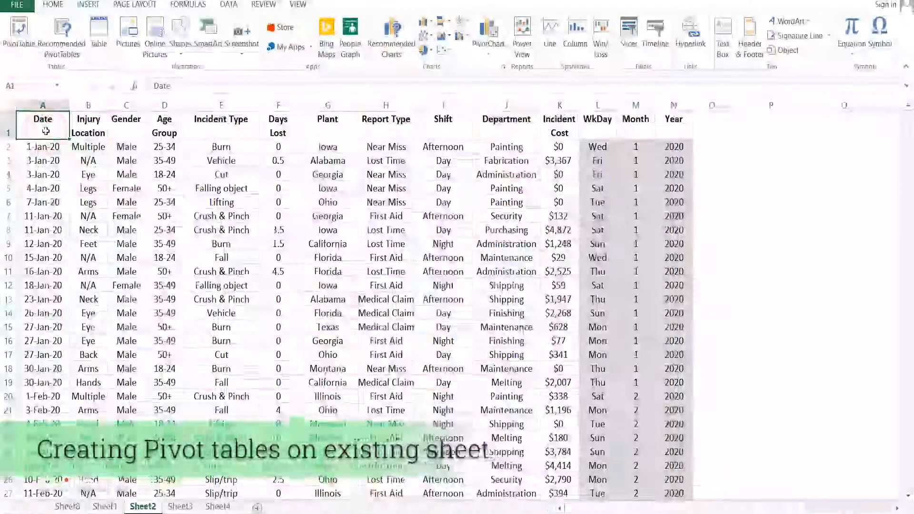
# - Create a PivotTable from the incident data in Sheet2!$A$1:$N$515 on the existing worksheet at cell P2
pyautogui.hotkey('ctrl', 'shift', 'End')
pyautogui.click(18, 29)
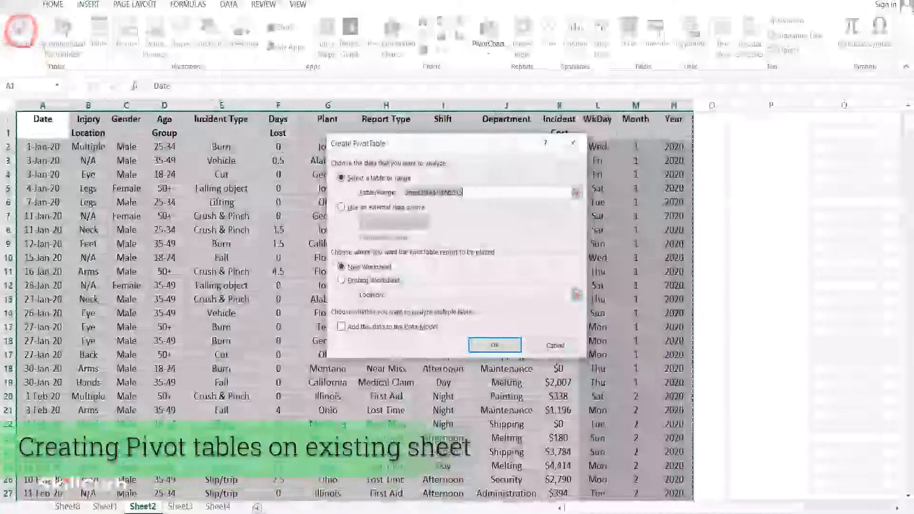
pyautogui.click(342, 281)
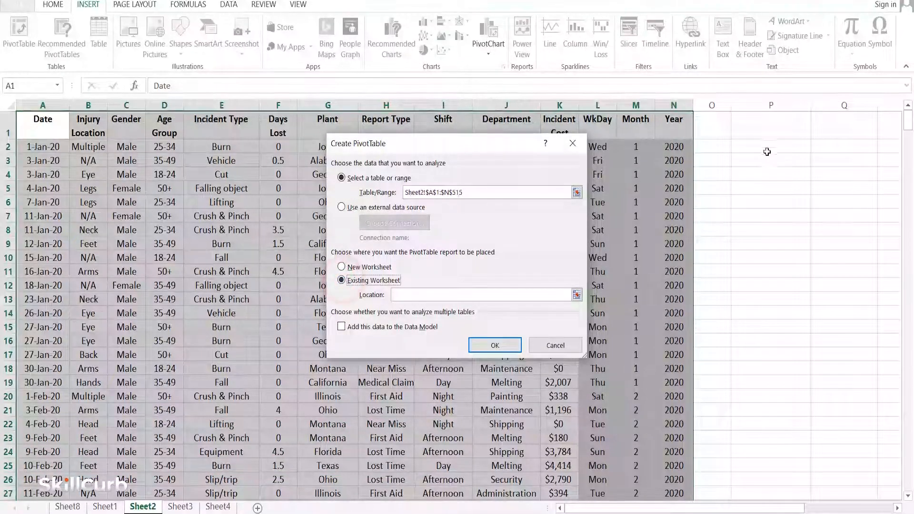
pyautogui.click(810, 144)
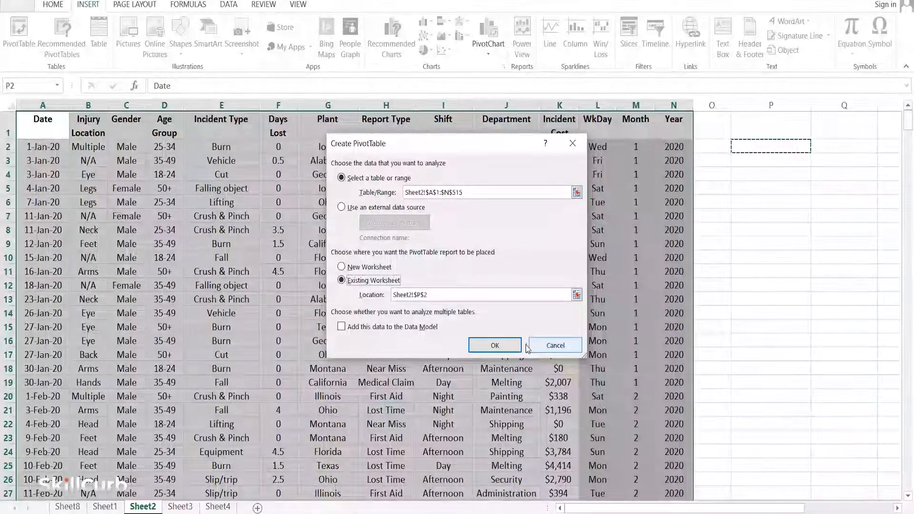
pyautogui.click(507, 346)
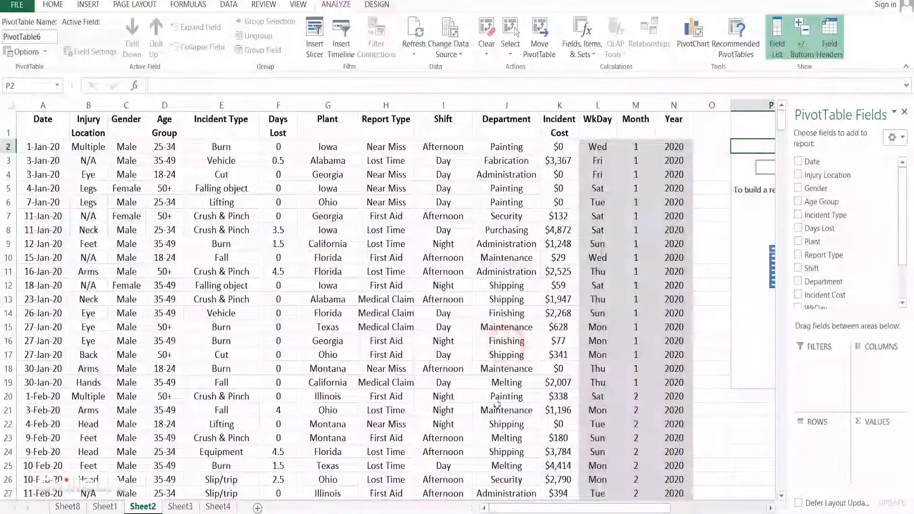
# - Place Incident Type in the rows and Plant in the columns of the PivotTable on Sheet2
pyautogui.moveTo(510, 511); pyautogui.dragTo(630, 511)
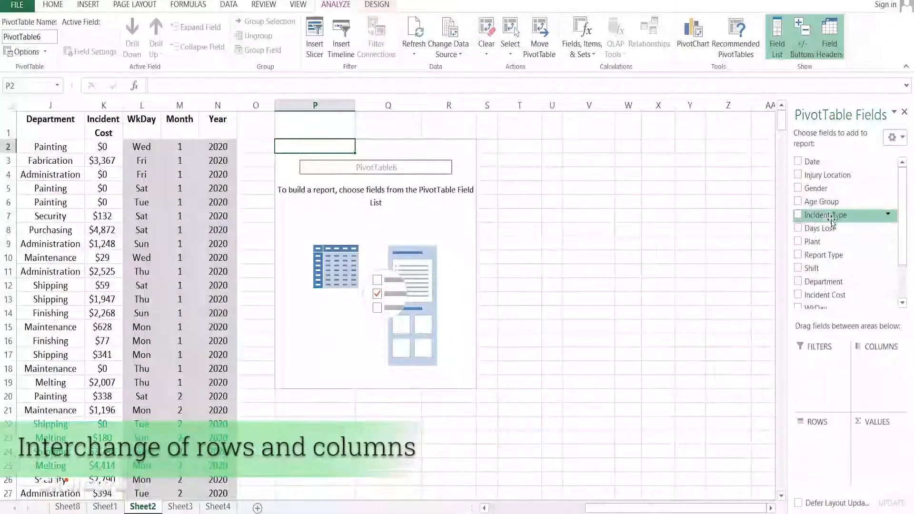
pyautogui.moveTo(832, 220); pyautogui.dragTo(814, 436)
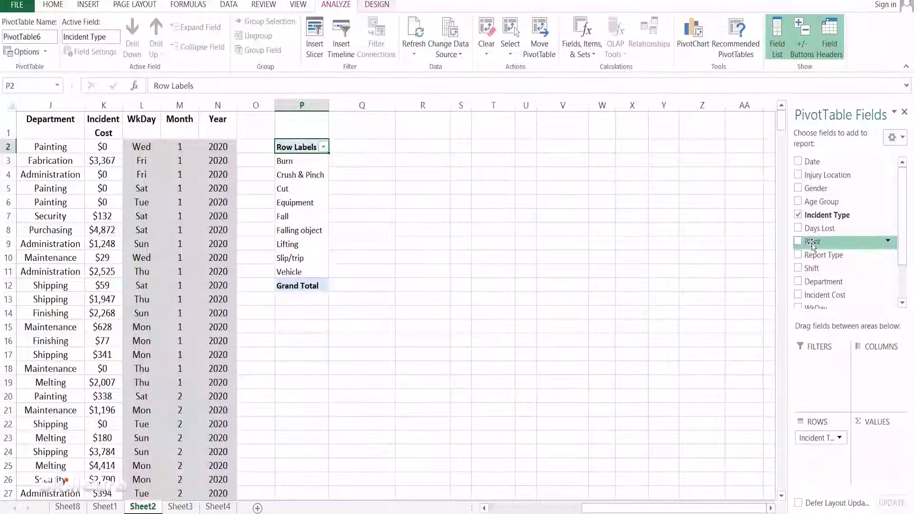
pyautogui.scroll(-1, 810, 250)
pyautogui.moveTo(890, 371); pyautogui.dragTo(886, 367)
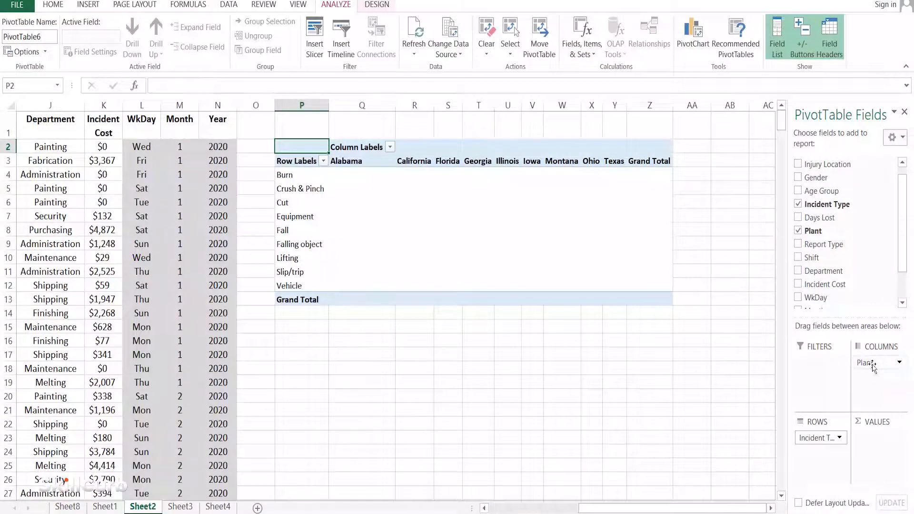
# - Swap the fields so Plant is in the rows and Incident Type in the columns, and sum Incident Cost as the values
pyautogui.moveTo(874, 367)
pyautogui.mouseDown()
pyautogui.moveTo(821, 453)
pyautogui.moveTo(878, 363)
pyautogui.mouseUp()
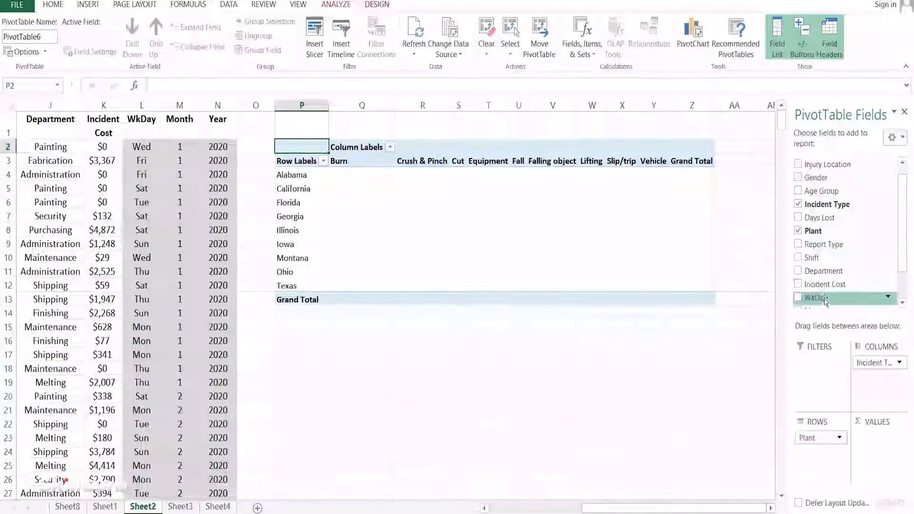
pyautogui.moveTo(826, 289); pyautogui.dragTo(876, 437)
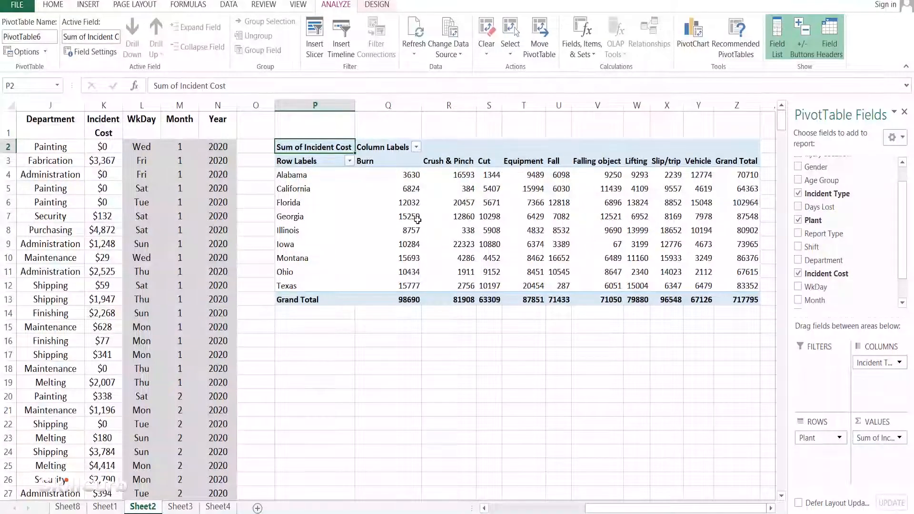
# - Show the records behind California's Burn cost on a separate sheet, and return to Sheet2
pyautogui.click(406, 189)
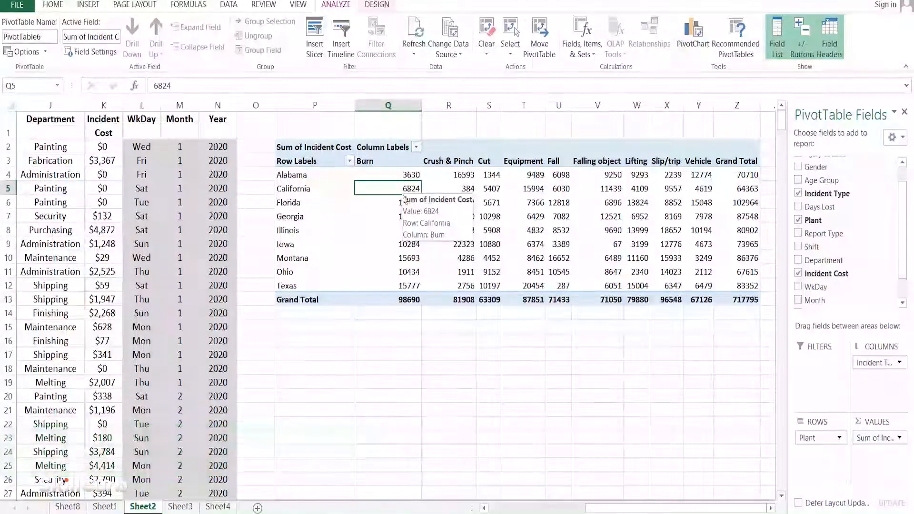
pyautogui.doubleClick(376, 189)
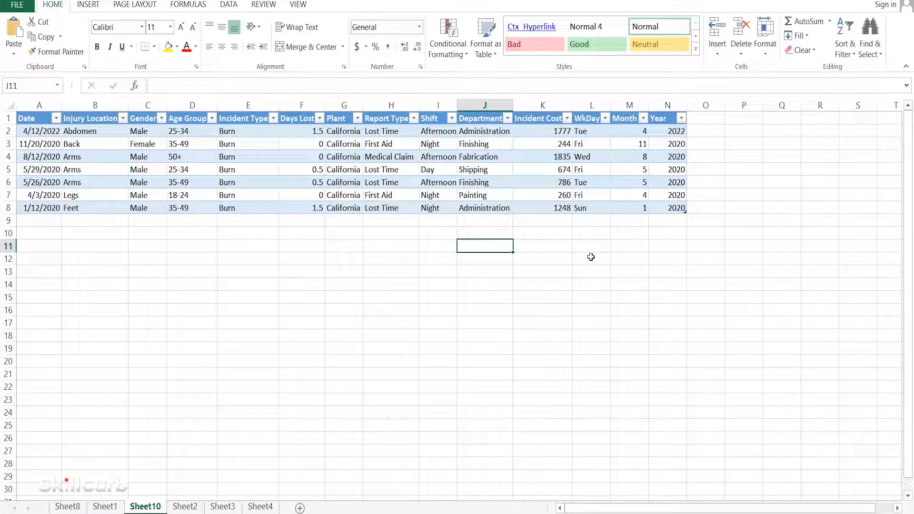
pyautogui.click(186, 506)
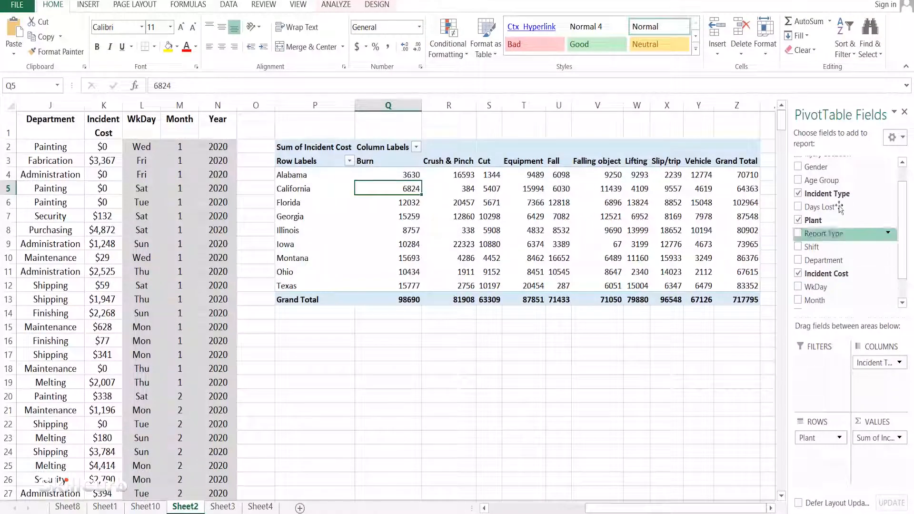
# - Add Gender as the report filter of the incident PivotTable and filter it to Female
pyautogui.moveTo(816, 166); pyautogui.dragTo(810, 378)
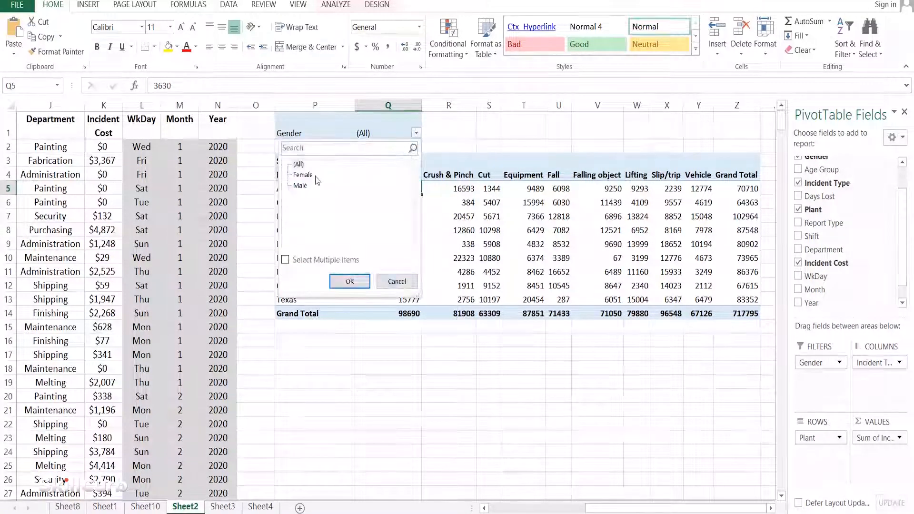
pyautogui.click(303, 174)
pyautogui.click(347, 278)
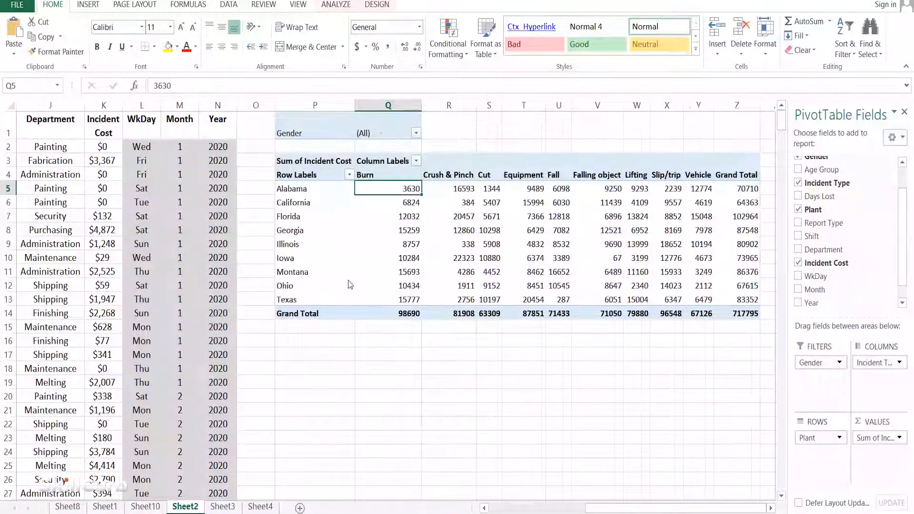
# - Set the PivotTable options to show 0 for empty cells
pyautogui.click(393, 218)
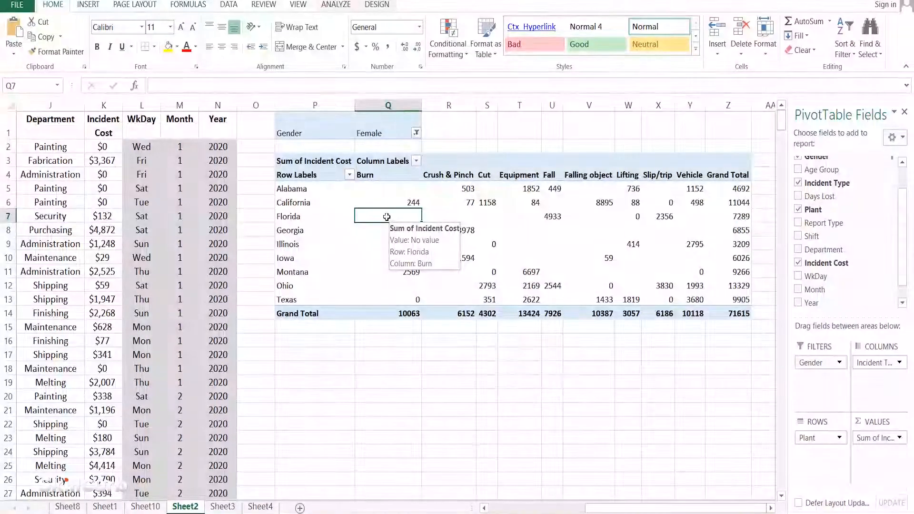
pyautogui.rightClick(387, 217)
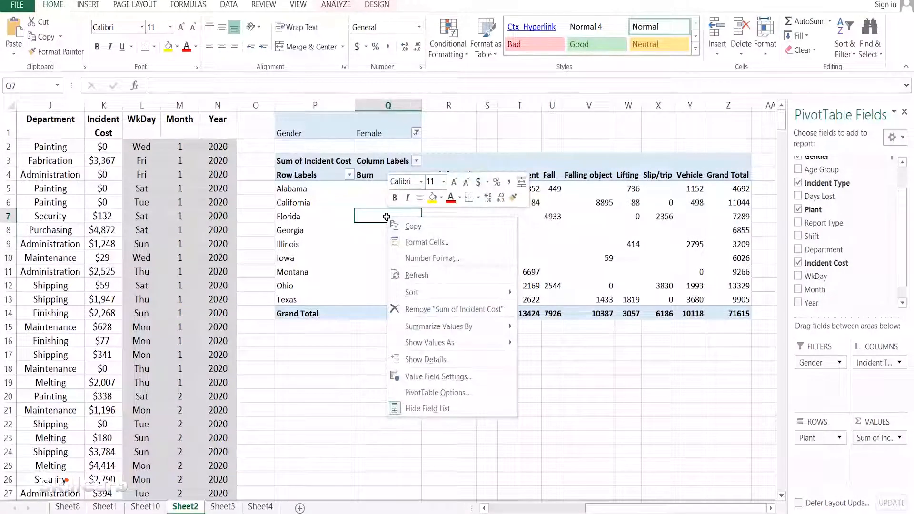
pyautogui.click(438, 393)
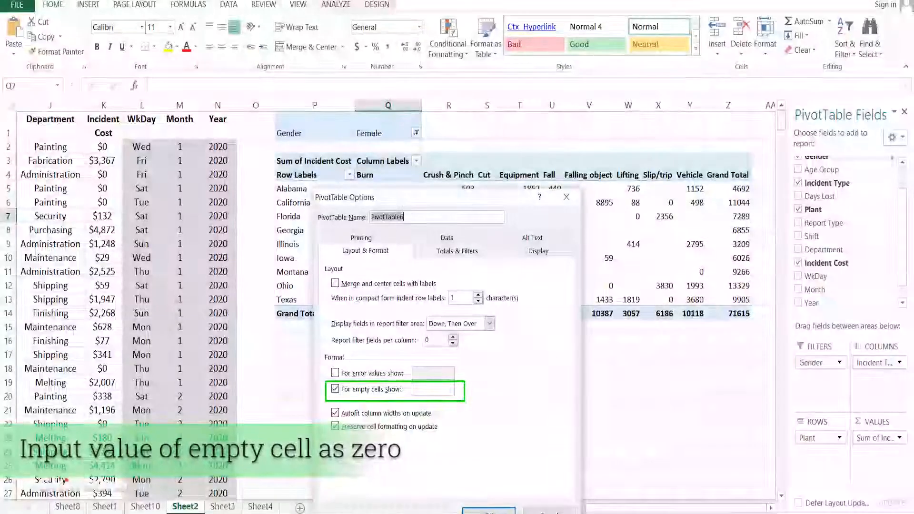
pyautogui.click(429, 389)
pyautogui.write('0')
pyautogui.click(476, 512)
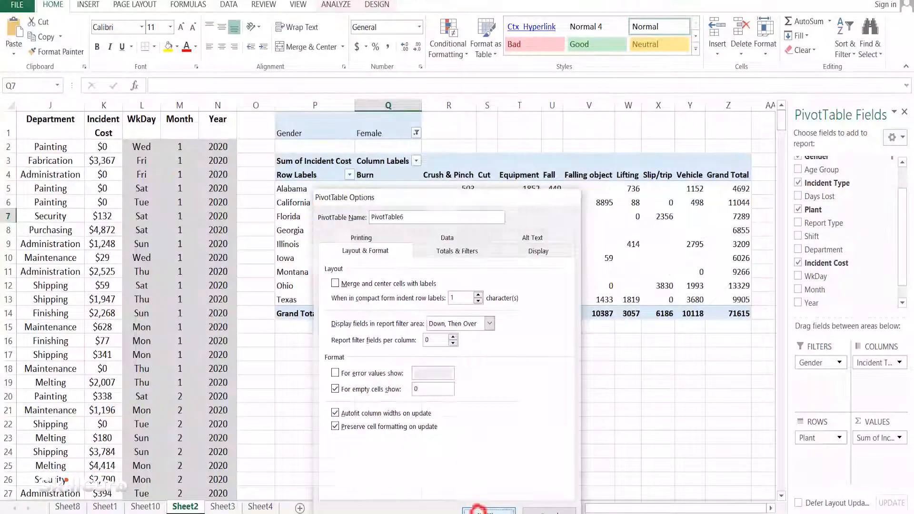
# - Center the contents of the whole incident PivotTable horizontally
pyautogui.click(311, 161)
pyautogui.hotkey('ctrl', 'a')
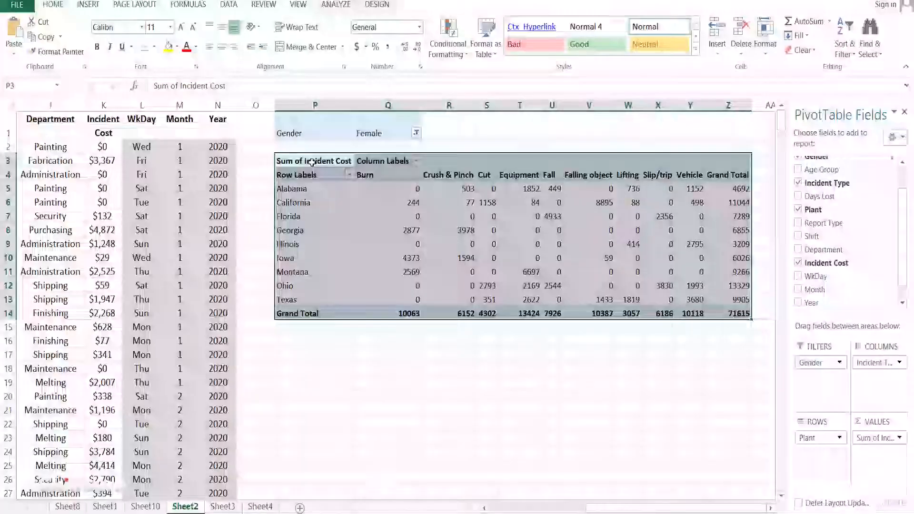
pyautogui.click(221, 46)
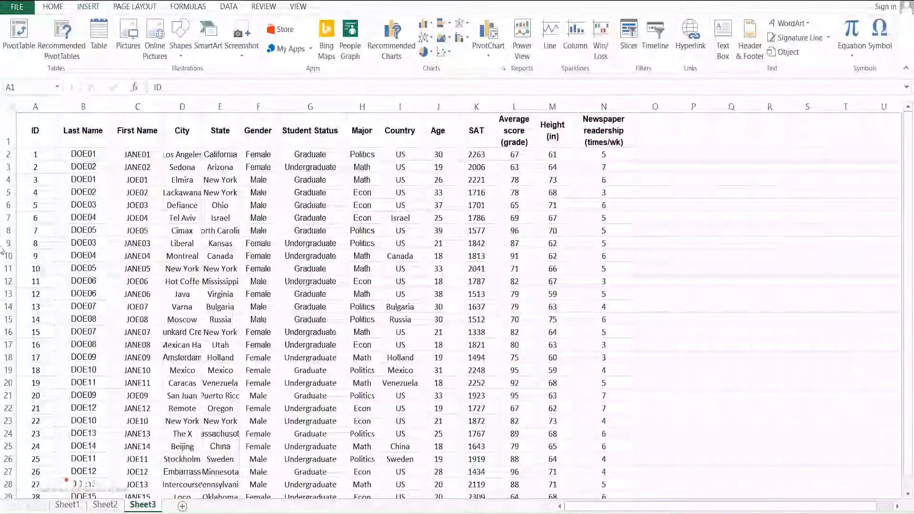
# - Create a PivotTable from the student data in Sheet3!$A$1:$N$31 on a new worksheet
pyautogui.click(46, 128)
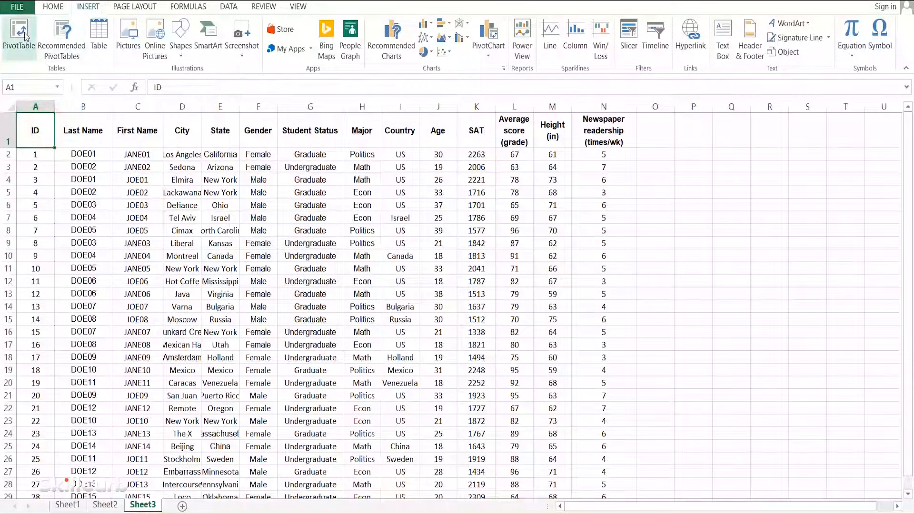
pyautogui.click(25, 36)
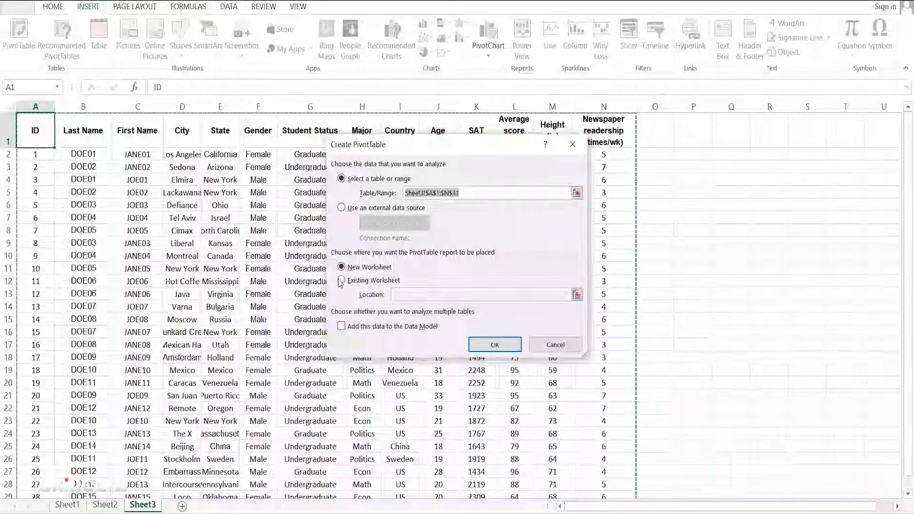
pyautogui.click(477, 349)
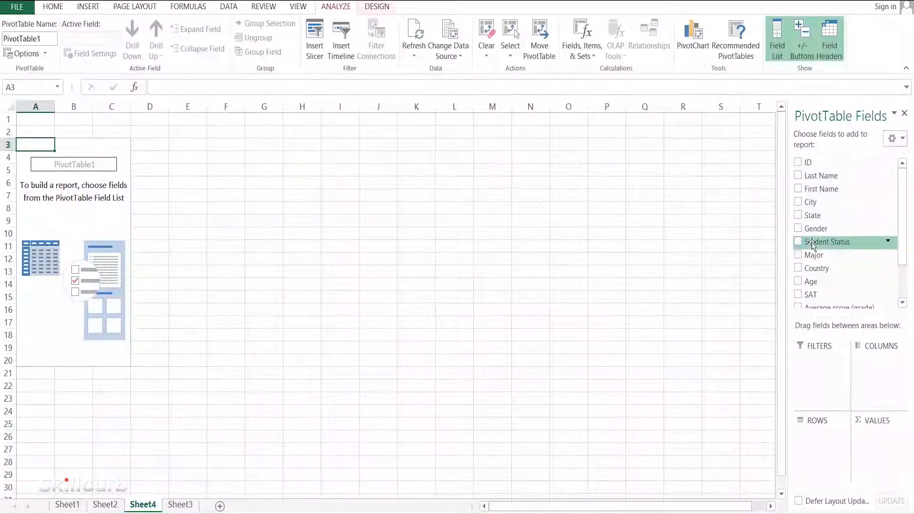
# - Place Student Status in the rows, Age in the columns and SAT in the values of the student PivotTable
pyautogui.moveTo(815, 245); pyautogui.dragTo(825, 451)
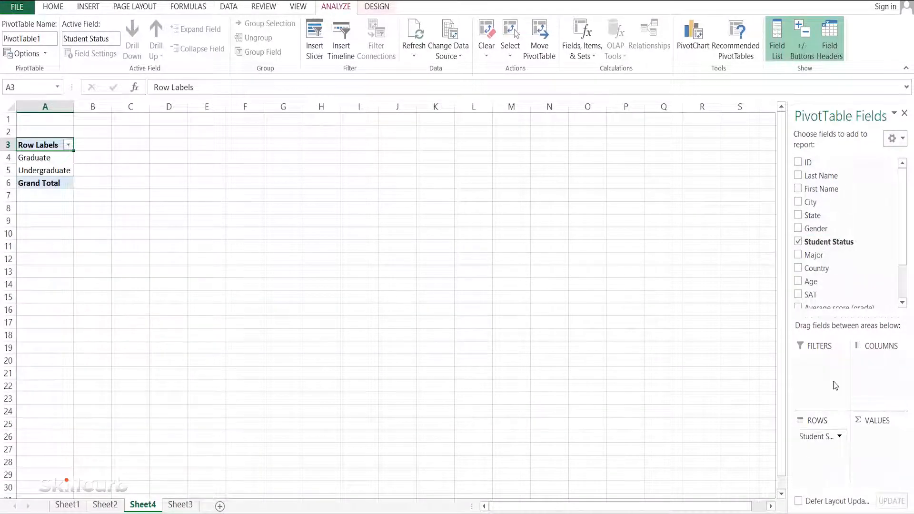
pyautogui.moveTo(811, 281); pyautogui.dragTo(890, 442)
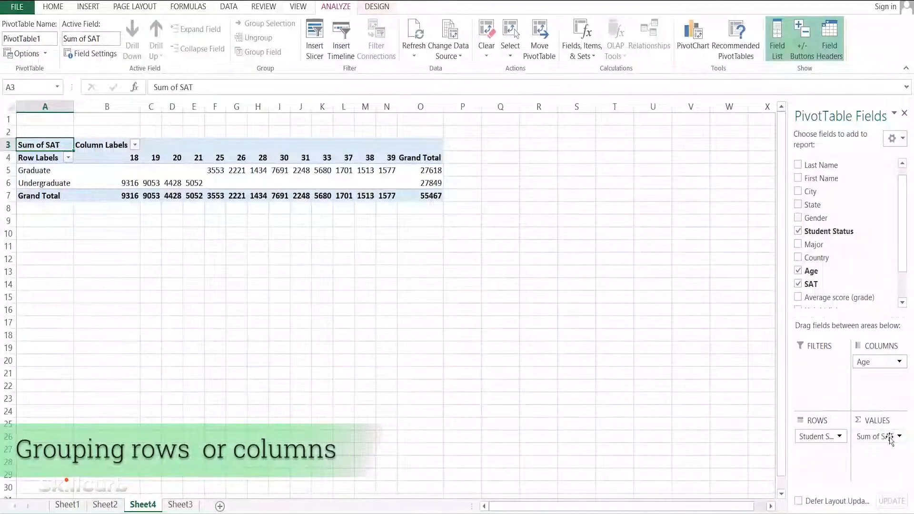
# - Group the Age column labels from 18 to 39 in intervals of 5
pyautogui.rightClick(198, 156)
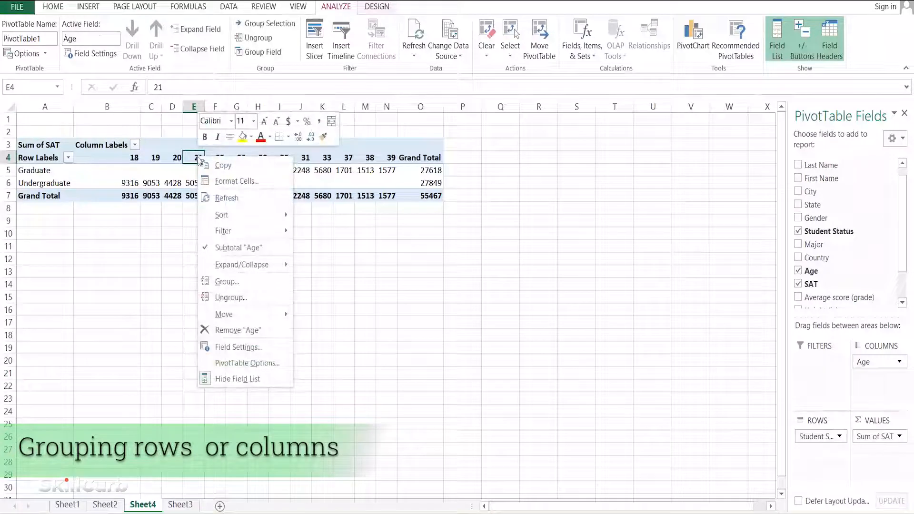
pyautogui.click(224, 281)
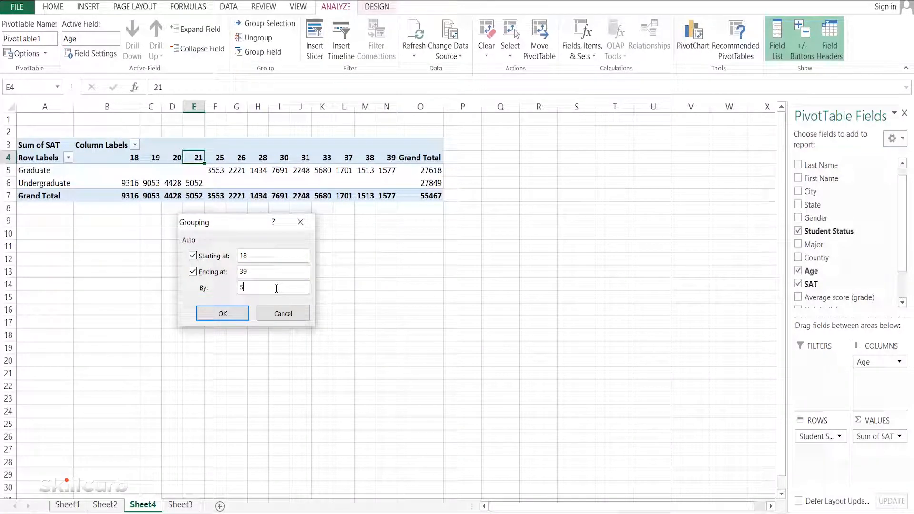
pyautogui.click(223, 313)
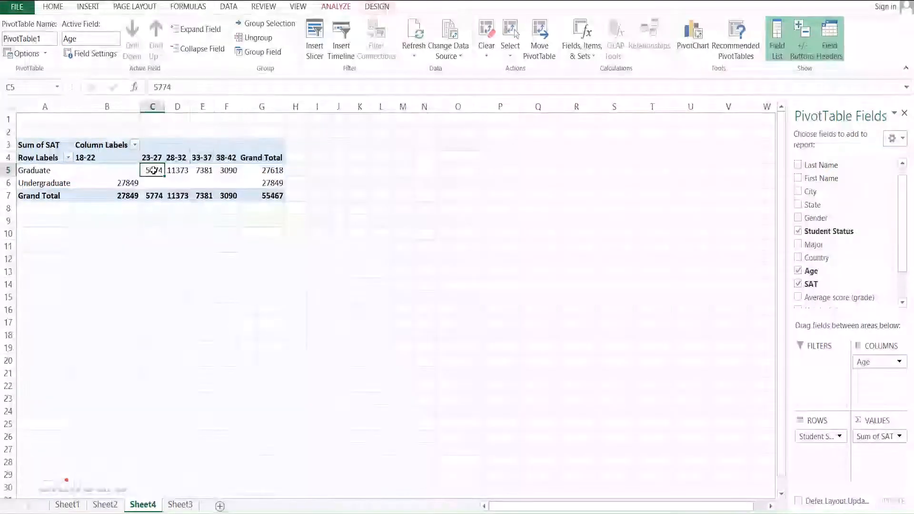
# - Summarize the SAT values by Count
pyautogui.rightClick(154, 171)
pyautogui.click(210, 329)
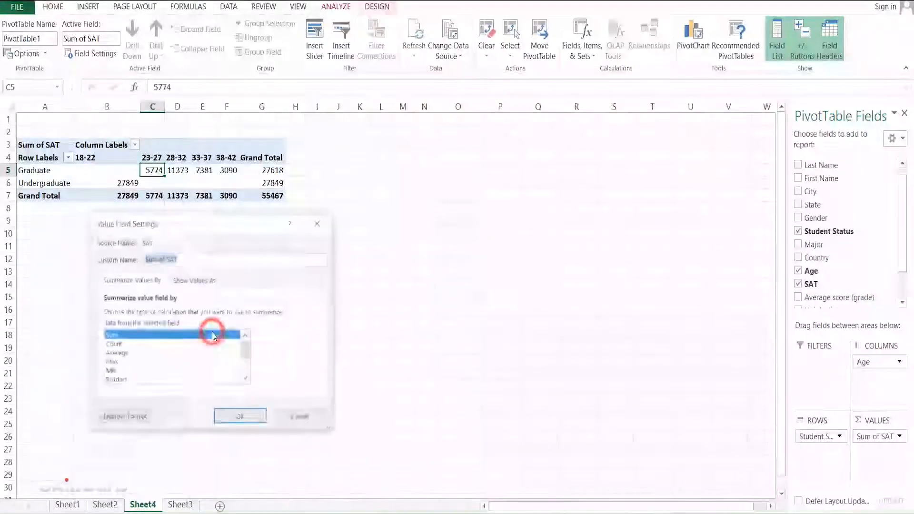
pyautogui.click(124, 344)
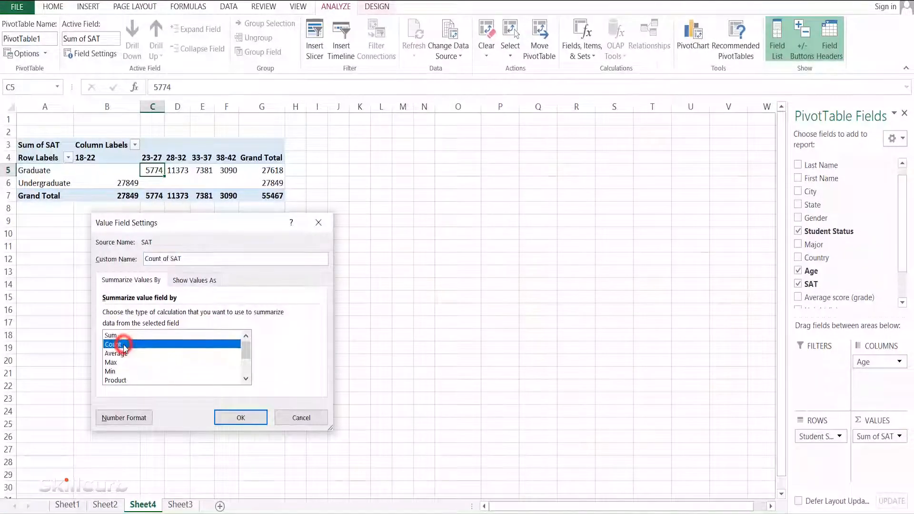
pyautogui.click(258, 421)
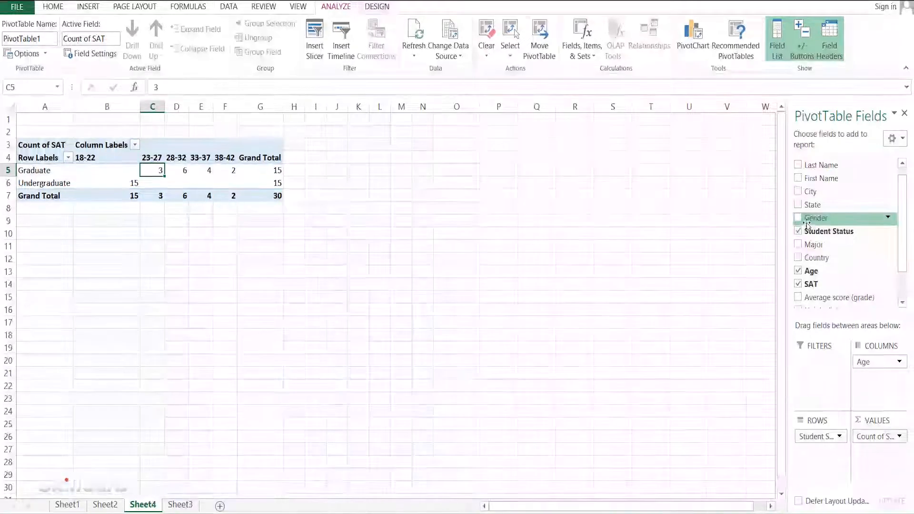
# - Add Gender as the student PivotTable's report filter and filter it to Female
pyautogui.moveTo(816, 218); pyautogui.dragTo(824, 361)
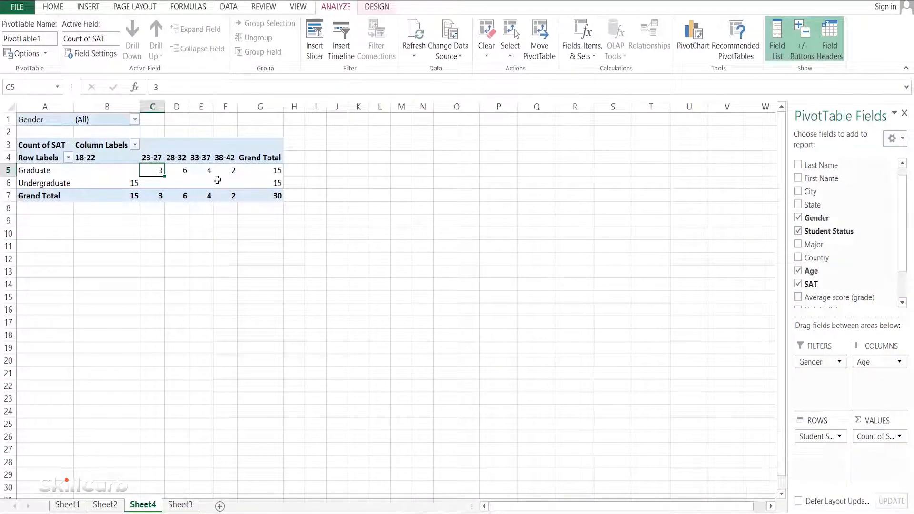
pyautogui.click(135, 120)
pyautogui.click(25, 161)
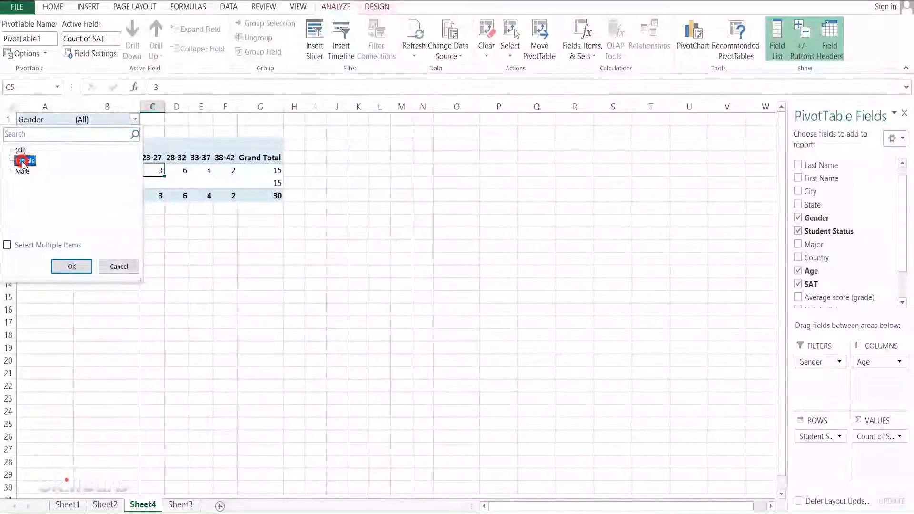
pyautogui.click(85, 268)
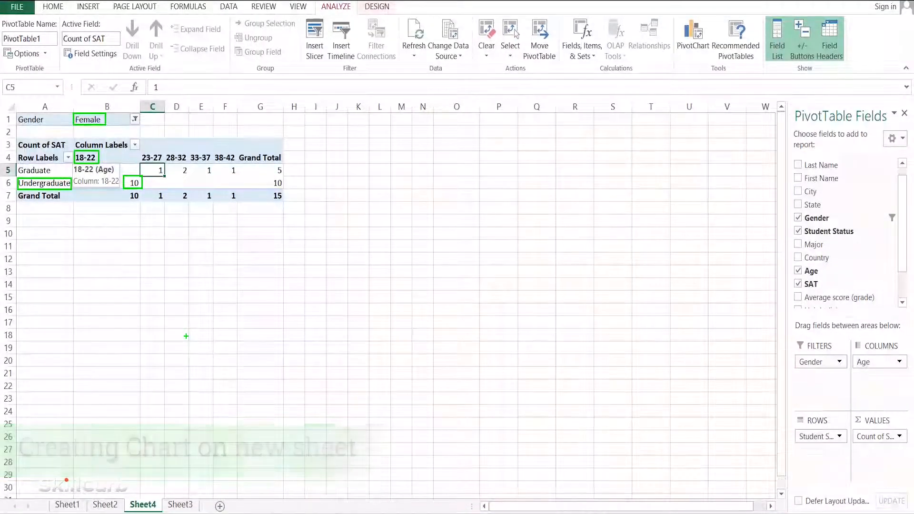
# - Create a chart of the student PivotTable on its own chart sheet
pyautogui.click(97, 146)
pyautogui.press('F11')
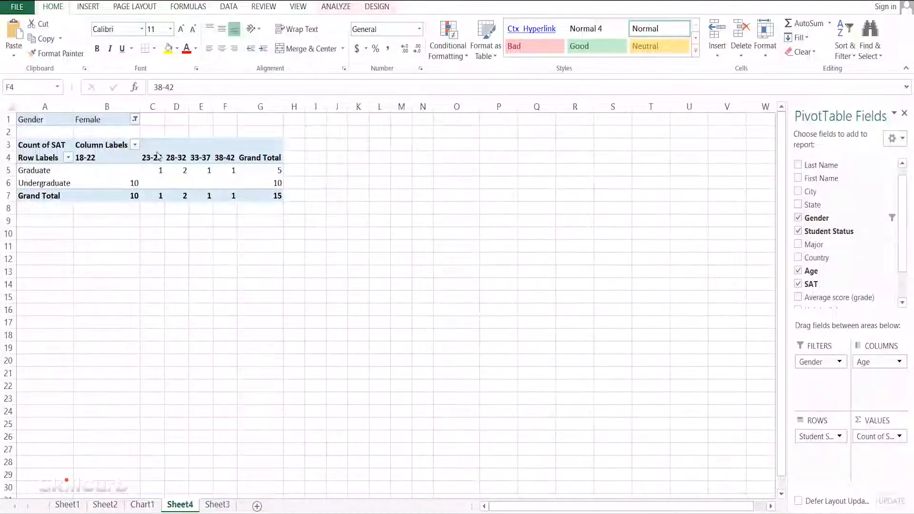
# - Try a dark PivotTable style with black headers and light green rows on Sheet4, and toggle the header formatting off and on
pyautogui.click(154, 158)
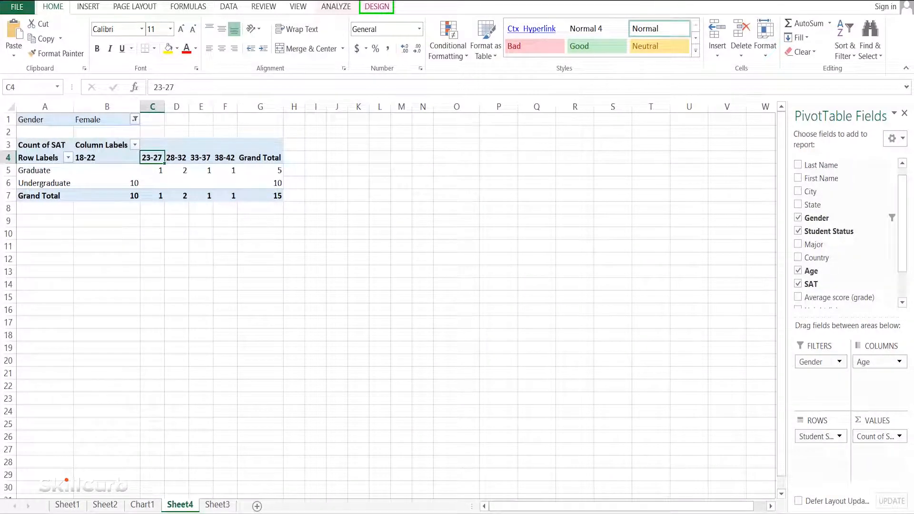
pyautogui.click(377, 7)
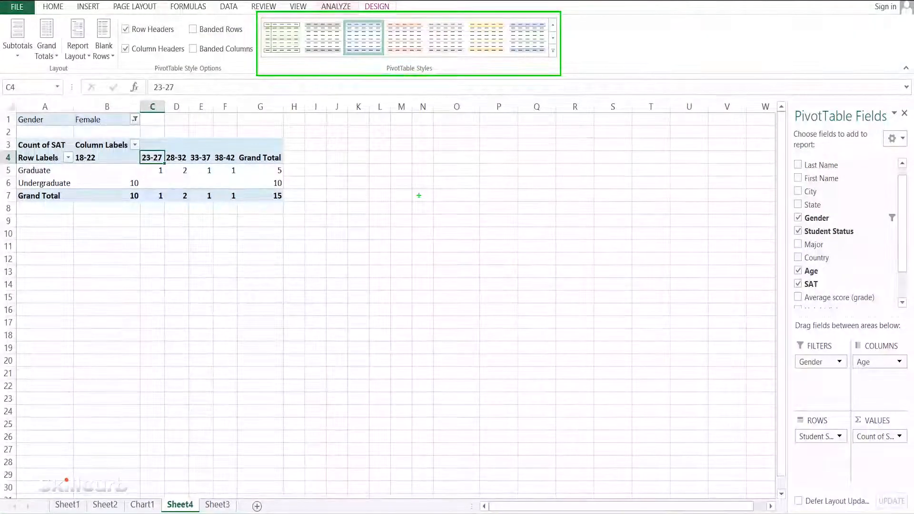
pyautogui.click(553, 51)
pyautogui.click(552, 53)
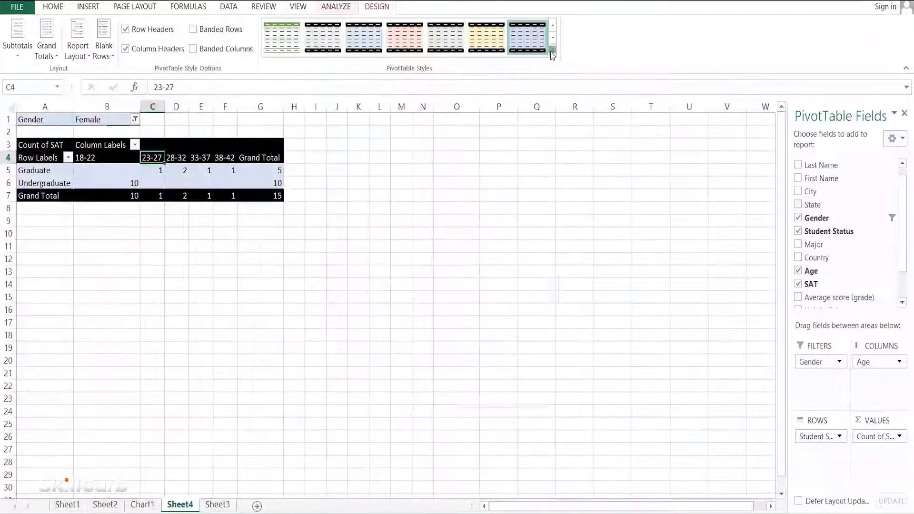
pyautogui.click(552, 56)
pyautogui.click(530, 298)
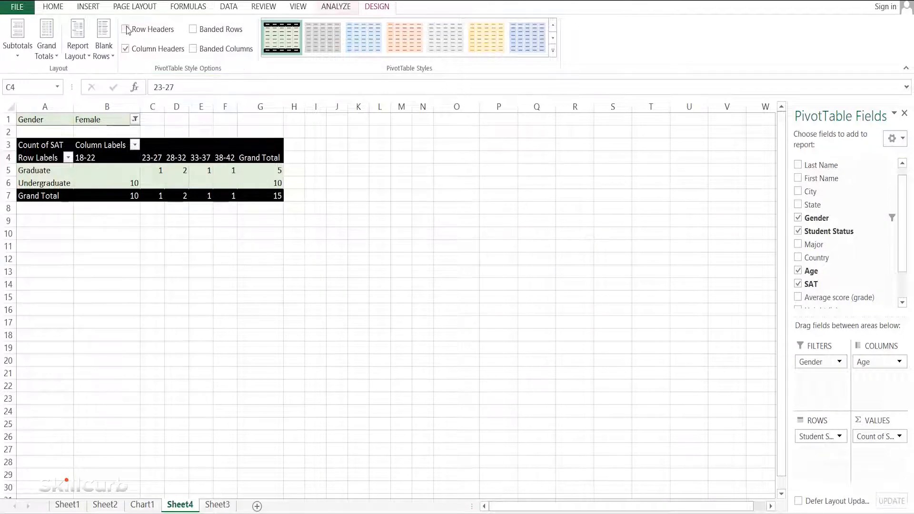
pyautogui.click(126, 49)
pyautogui.click(125, 49)
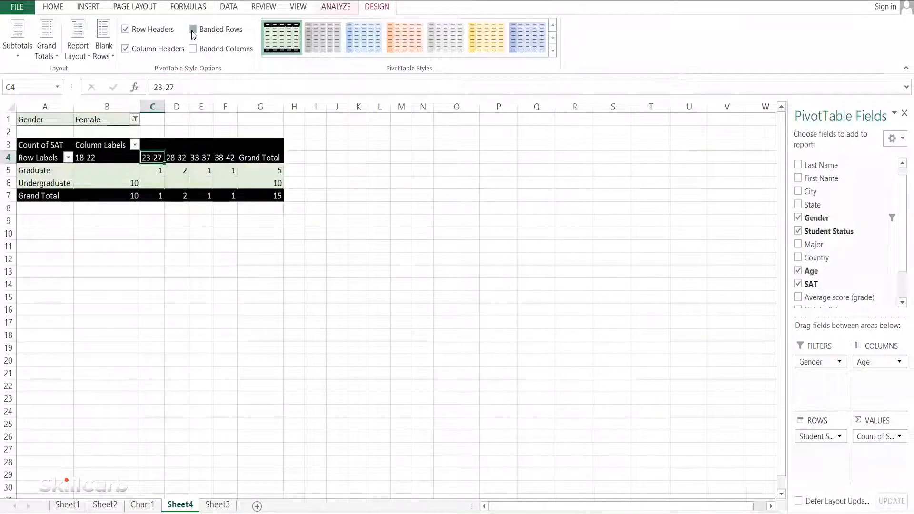
# - Apply the medium blue PivotTable style with banded rows, and switch the banding from rows to columns
pyautogui.click(193, 29)
pyautogui.click(528, 37)
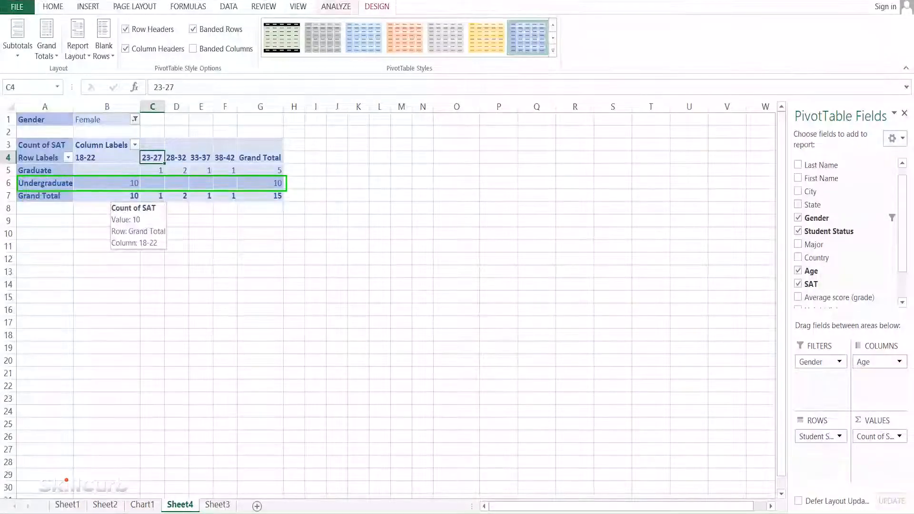
pyautogui.click(193, 29)
pyautogui.click(193, 49)
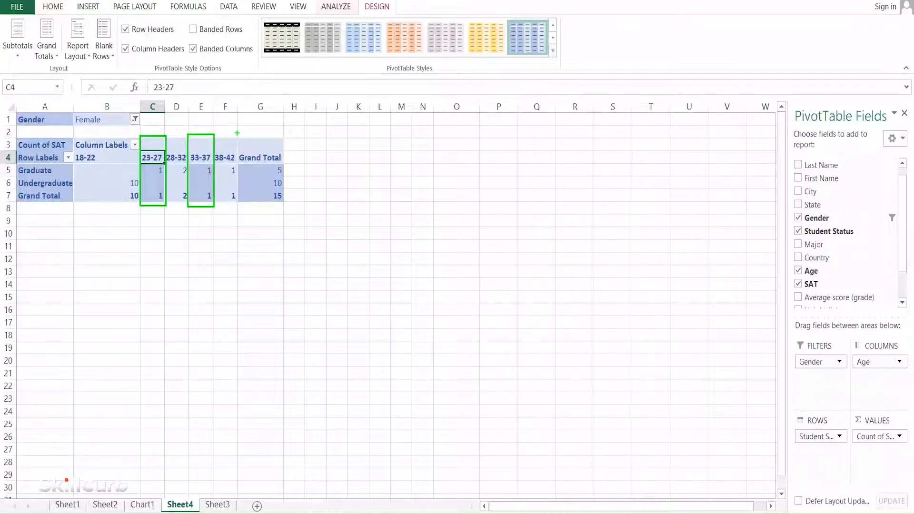
# - Turn on banded rows alongside the banded columns, and reapply the PivotTable style with black headers and light green rows
pyautogui.click(193, 29)
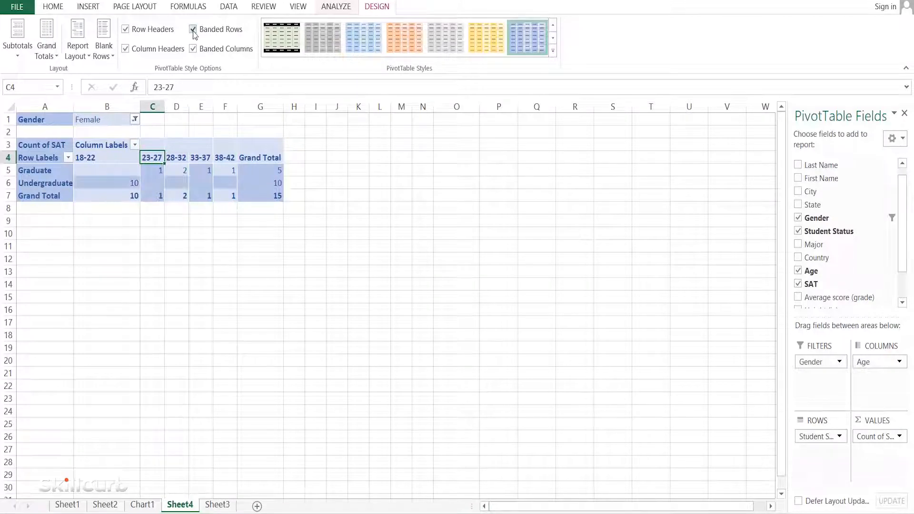
pyautogui.click(282, 37)
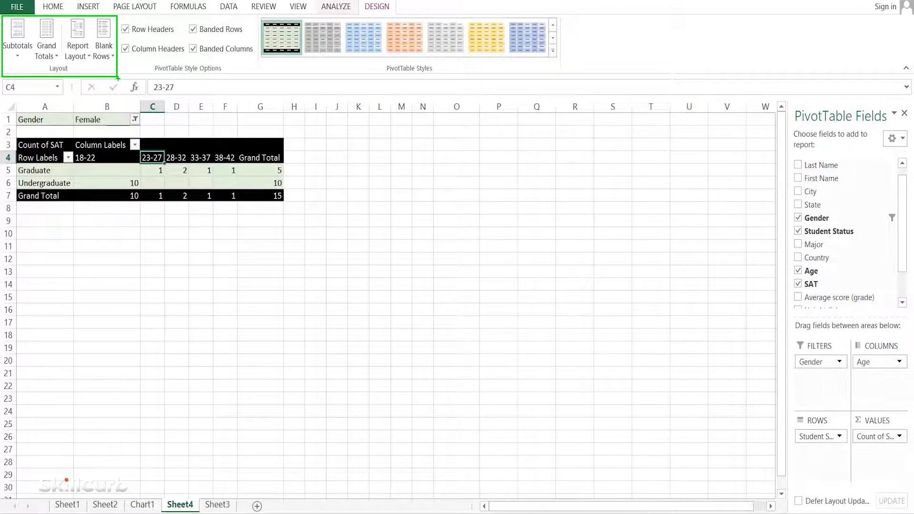
# - Try inserting a blank line after each item in the student PivotTable, and remove the blank lines again
pyautogui.click(104, 47)
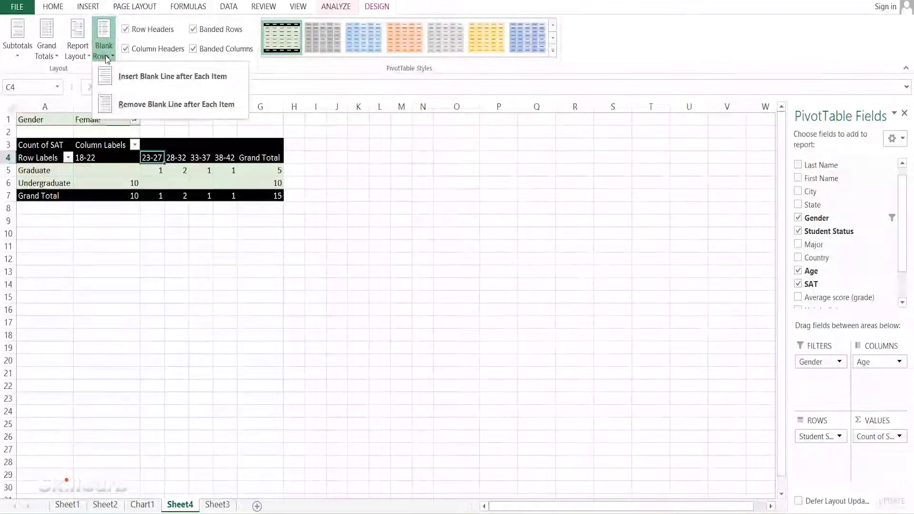
pyautogui.click(106, 58)
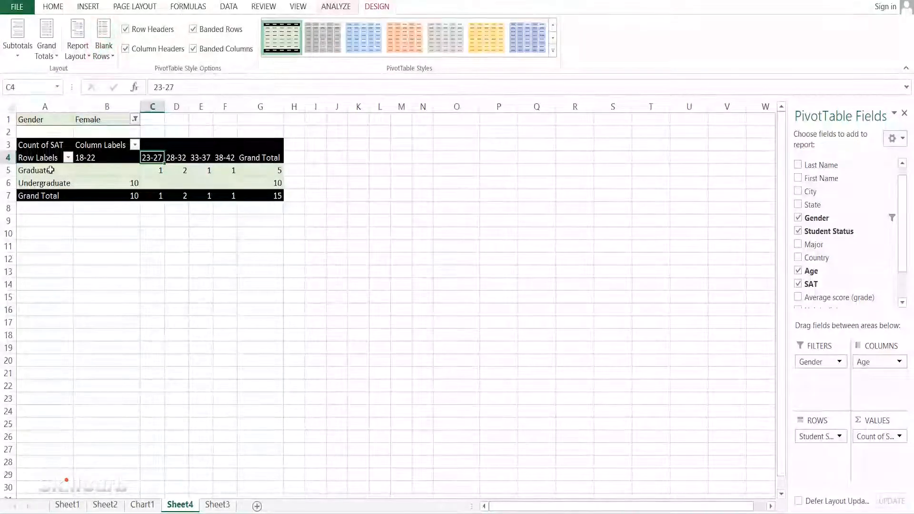
pyautogui.click(52, 170)
pyautogui.click(101, 50)
pyautogui.click(121, 88)
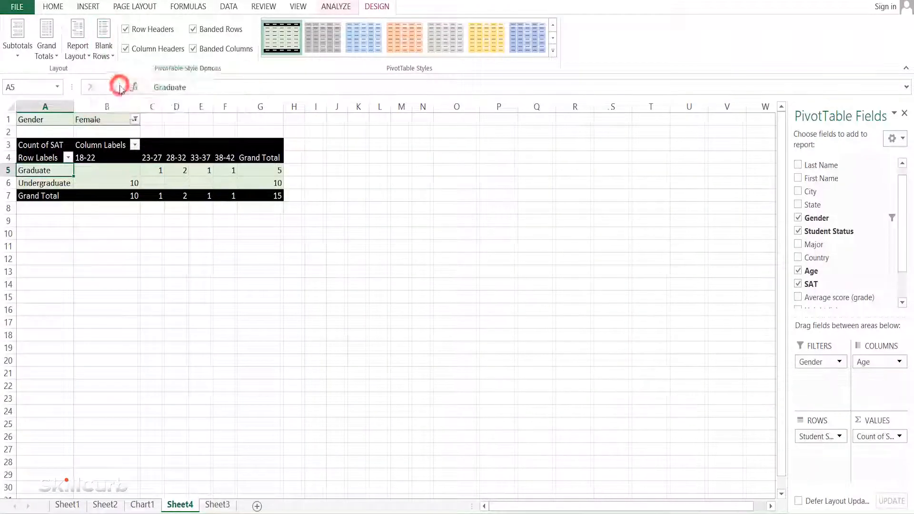
pyautogui.click(104, 48)
pyautogui.click(125, 106)
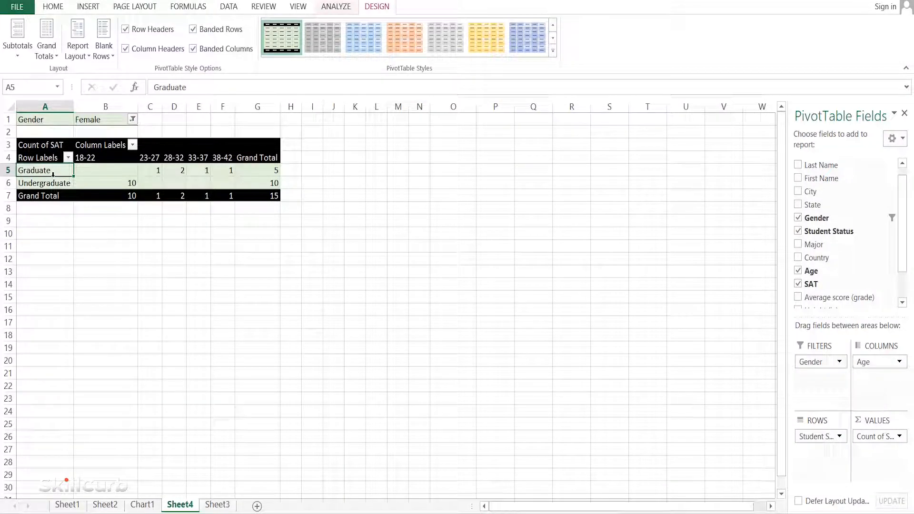
# - Set the student PivotTable's report layout to Outline Form
pyautogui.click(77, 50)
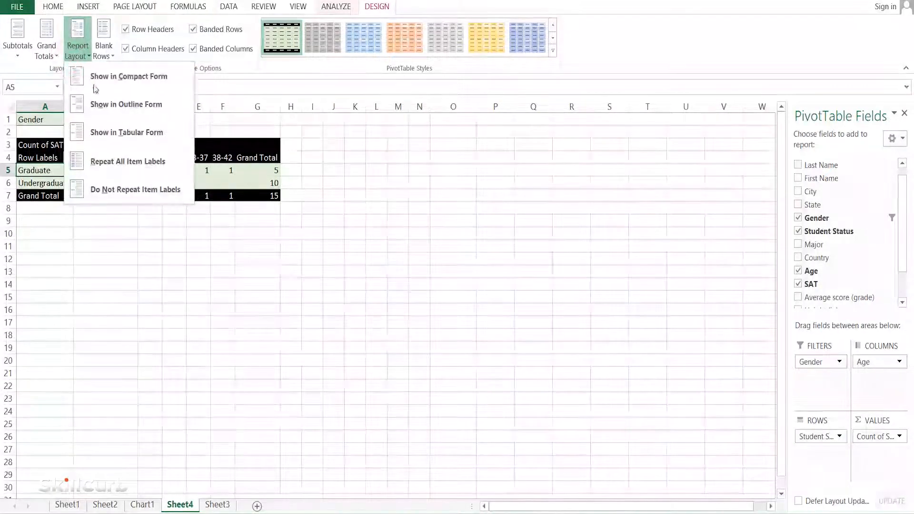
pyautogui.click(95, 88)
pyautogui.click(78, 50)
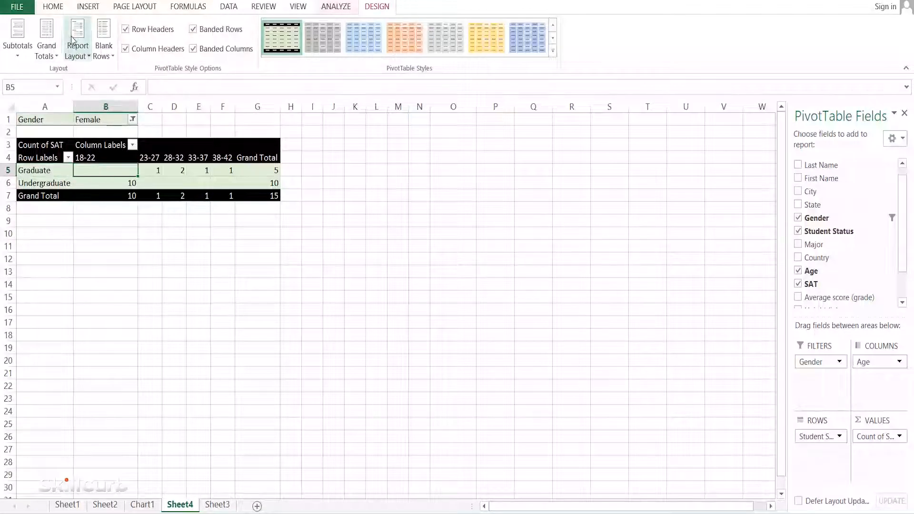
pyautogui.click(98, 102)
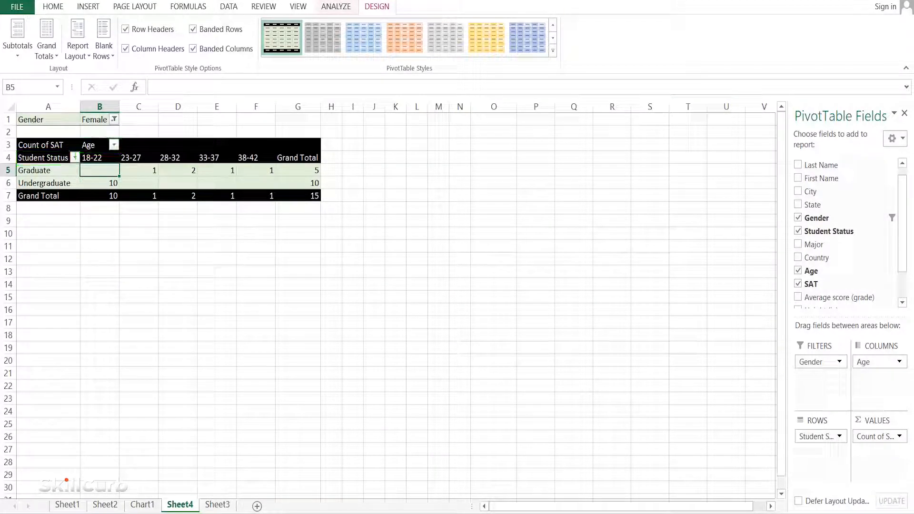
# - Try the PivotTable's grand totals on and off for rows and columns, and set them to On for Rows Only
pyautogui.click(47, 52)
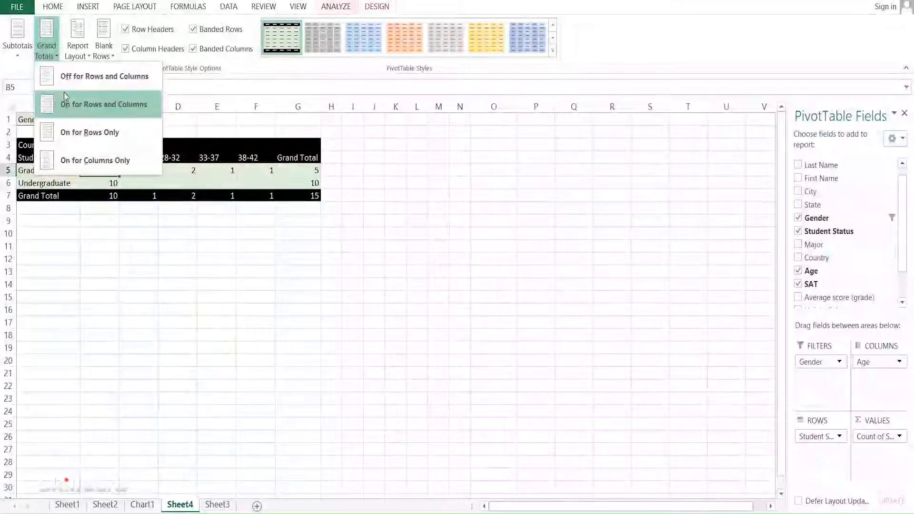
pyautogui.click(74, 106)
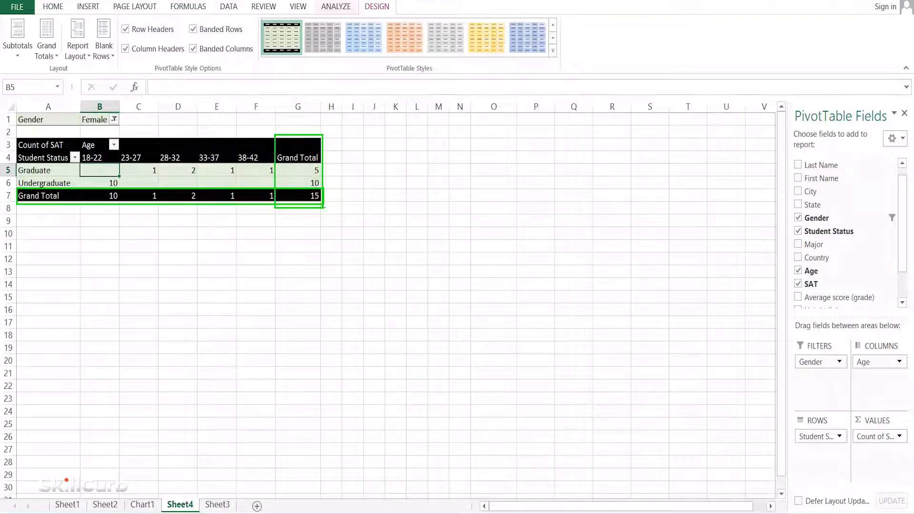
pyautogui.click(46, 59)
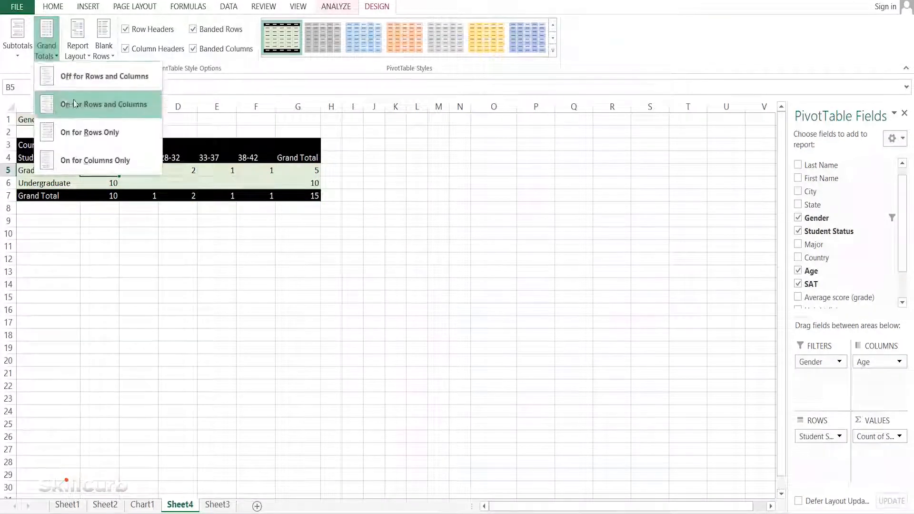
pyautogui.click(78, 85)
pyautogui.click(46, 52)
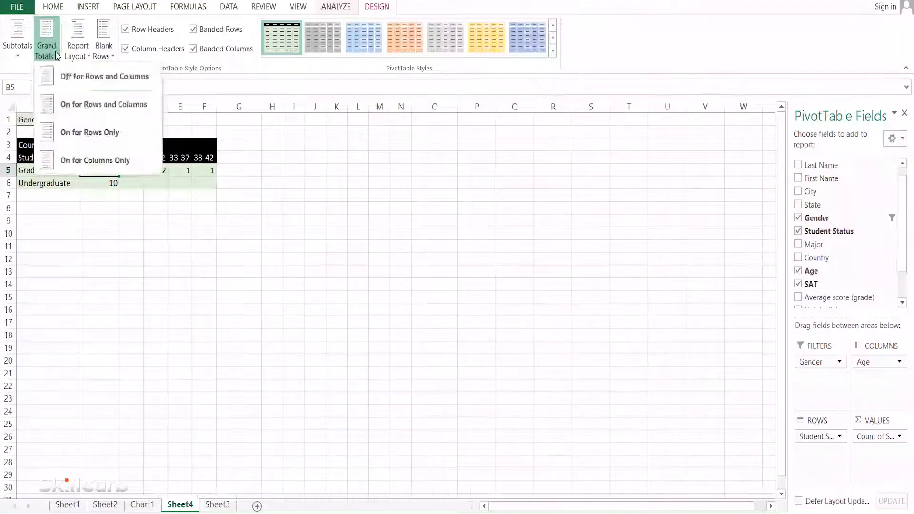
pyautogui.click(96, 131)
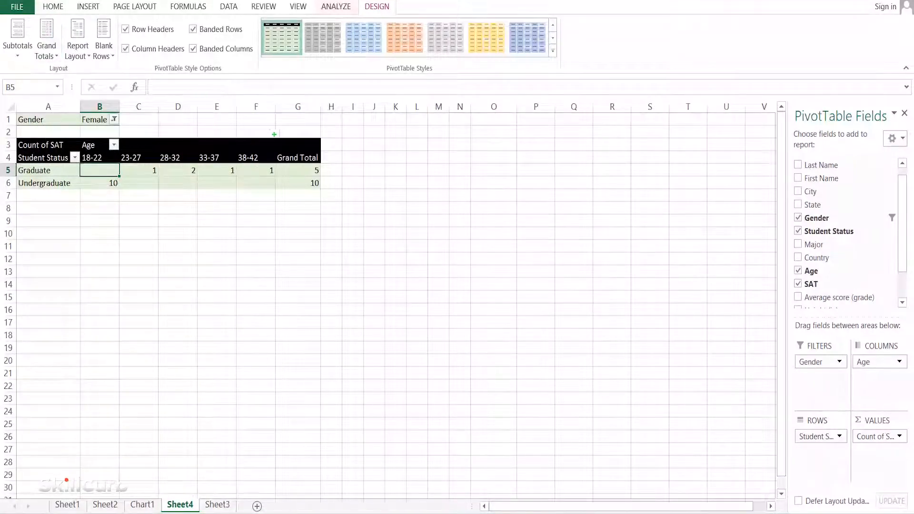